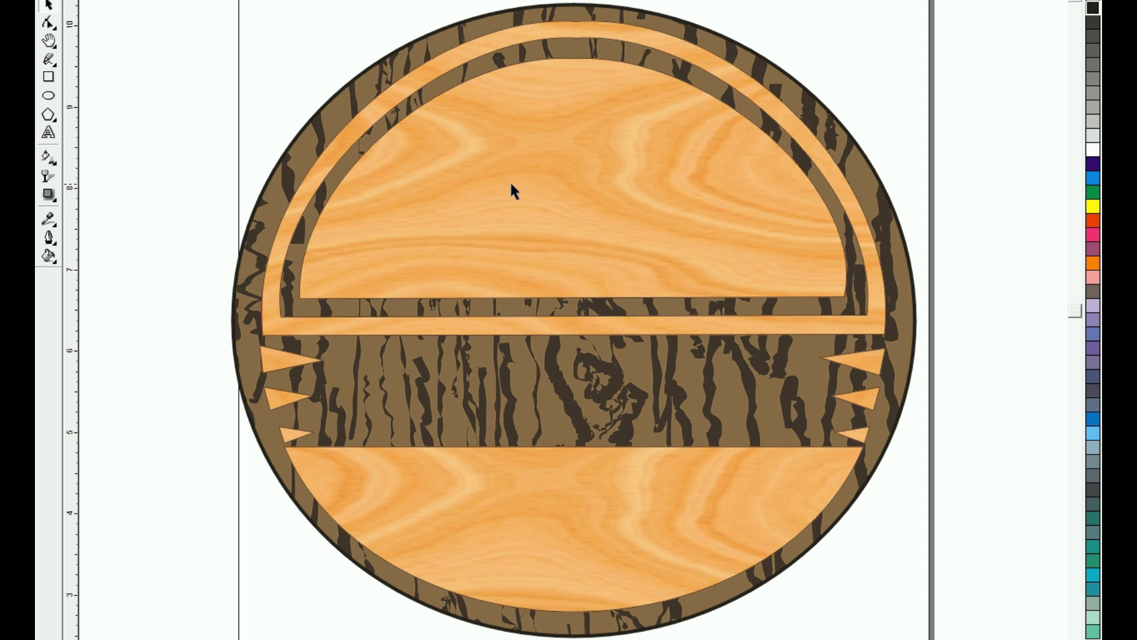
- Drag the inner wood semicircle panel to the right, exposing the bark texture beneath
{"action": "mouse_move", "coordinate": [513, 186]}
{"action": "left_mouse_down"}
{"action": "mouse_move", "coordinate": [754, 198]}
{"action": "mouse_move", "coordinate": [621, 325]}
{"action": "mouse_move", "coordinate": [580, 181]}
{"action": "left_mouse_up"}
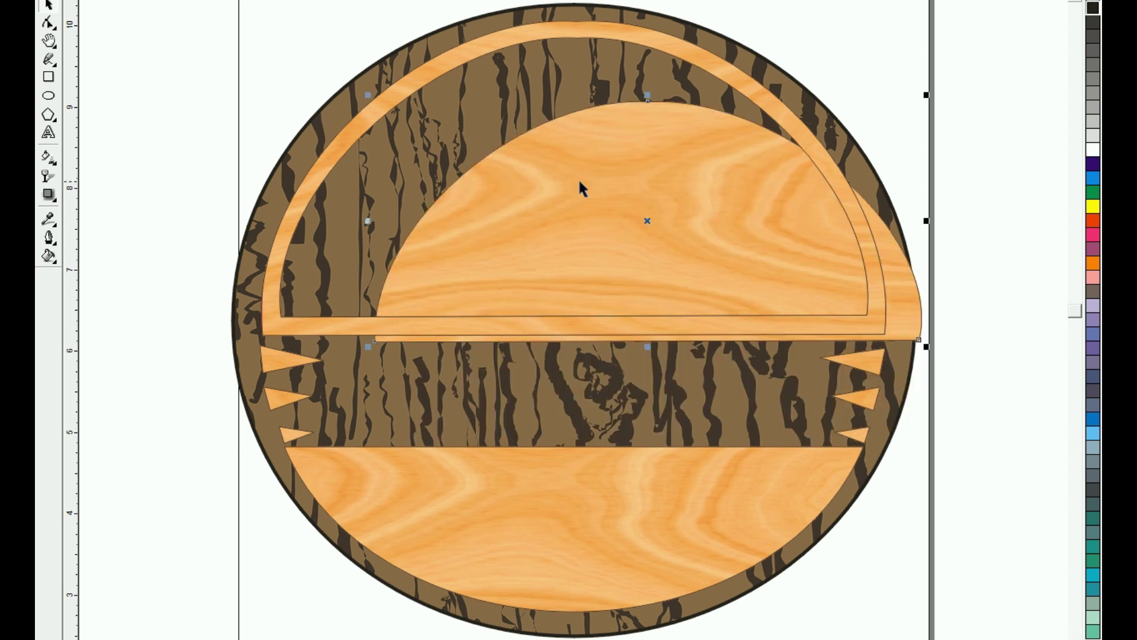
- Pull the sign apart: move the wood panel, arch ring, lower half-disc and a notch triangle outward
{"action": "key", "text": "F3"}
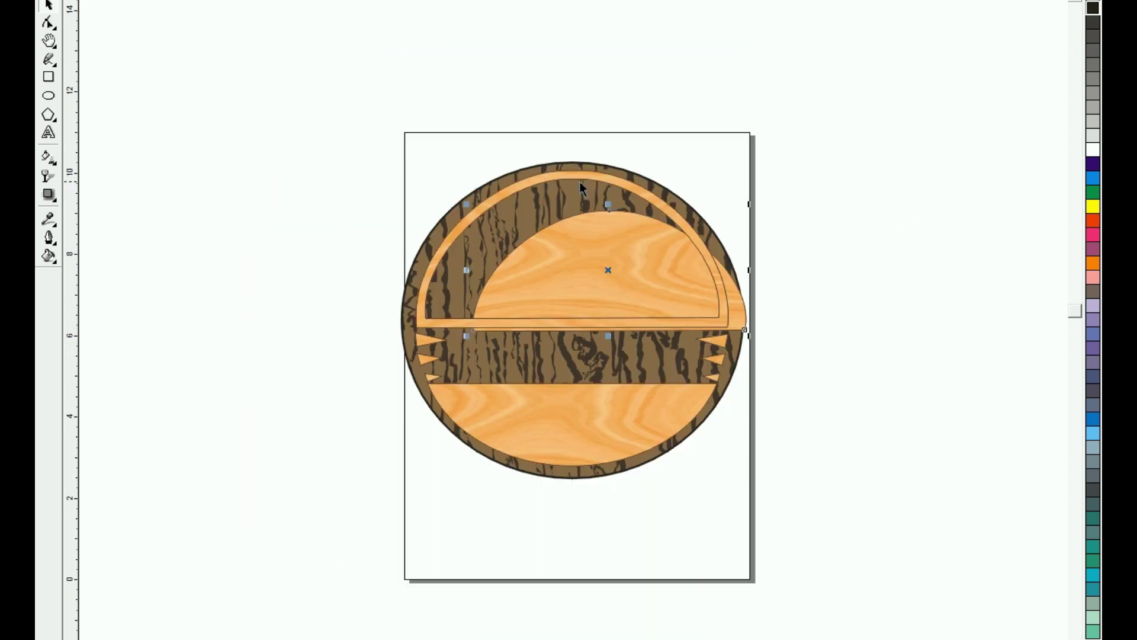
{"action": "key", "text": "Escape"}
{"action": "mouse_move", "coordinate": [567, 265]}
{"action": "left_mouse_down"}
{"action": "mouse_move", "coordinate": [774, 262]}
{"action": "mouse_move", "coordinate": [846, 229]}
{"action": "left_mouse_up"}
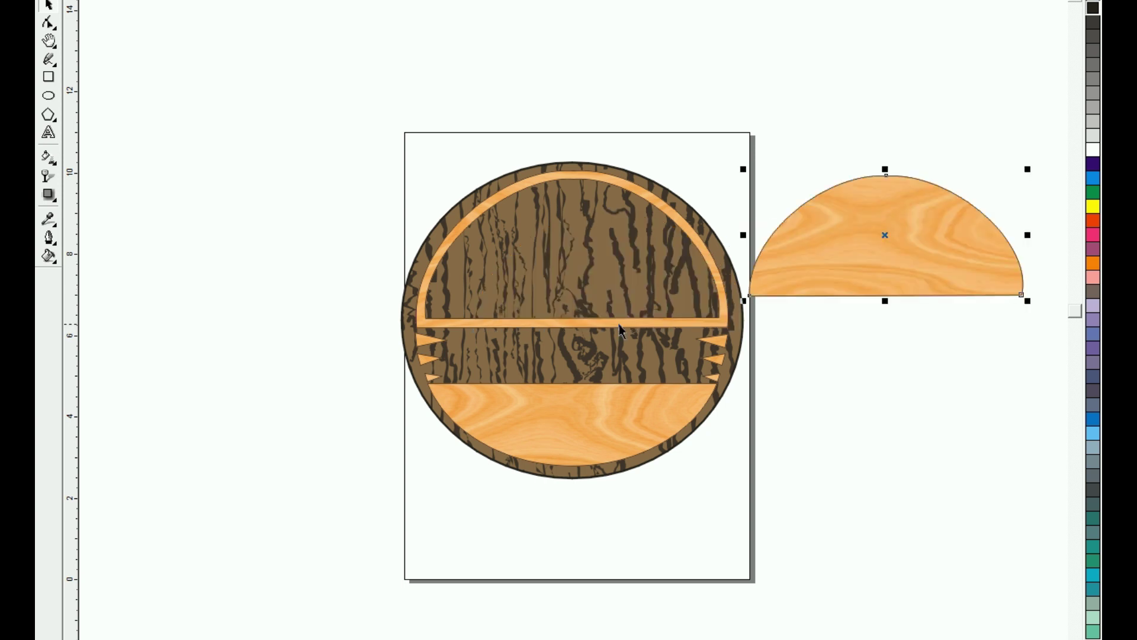
{"action": "left_click_drag", "start_coordinate": [620, 325], "coordinate": [413, 157]}
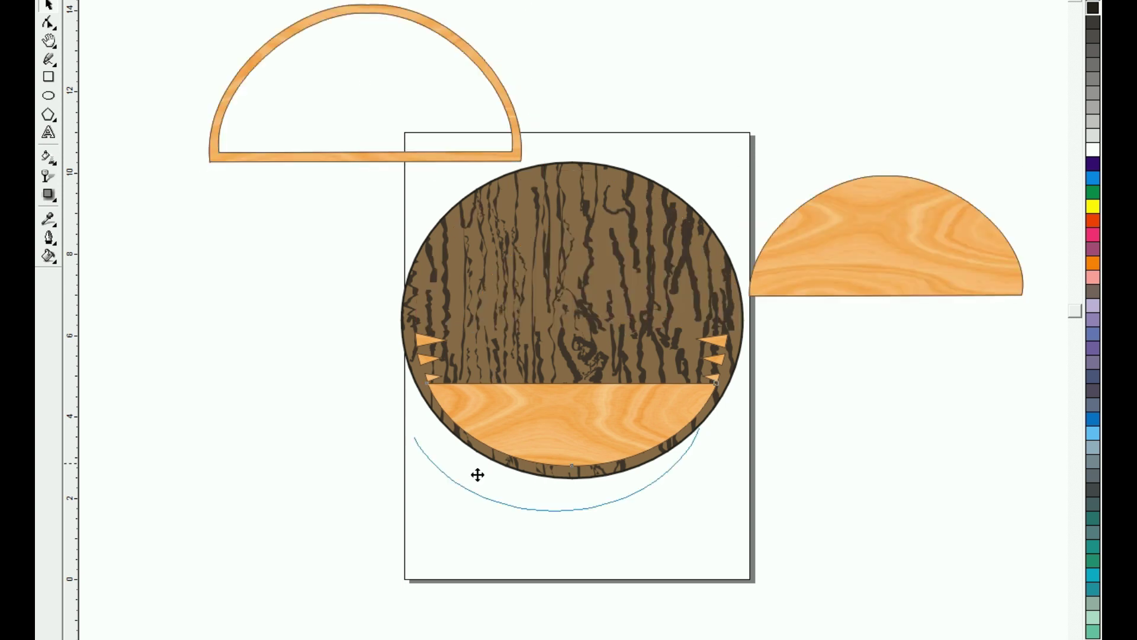
{"action": "left_click_drag", "start_coordinate": [492, 414], "coordinate": [399, 540]}
{"action": "left_click_drag", "start_coordinate": [414, 365], "coordinate": [317, 365]}
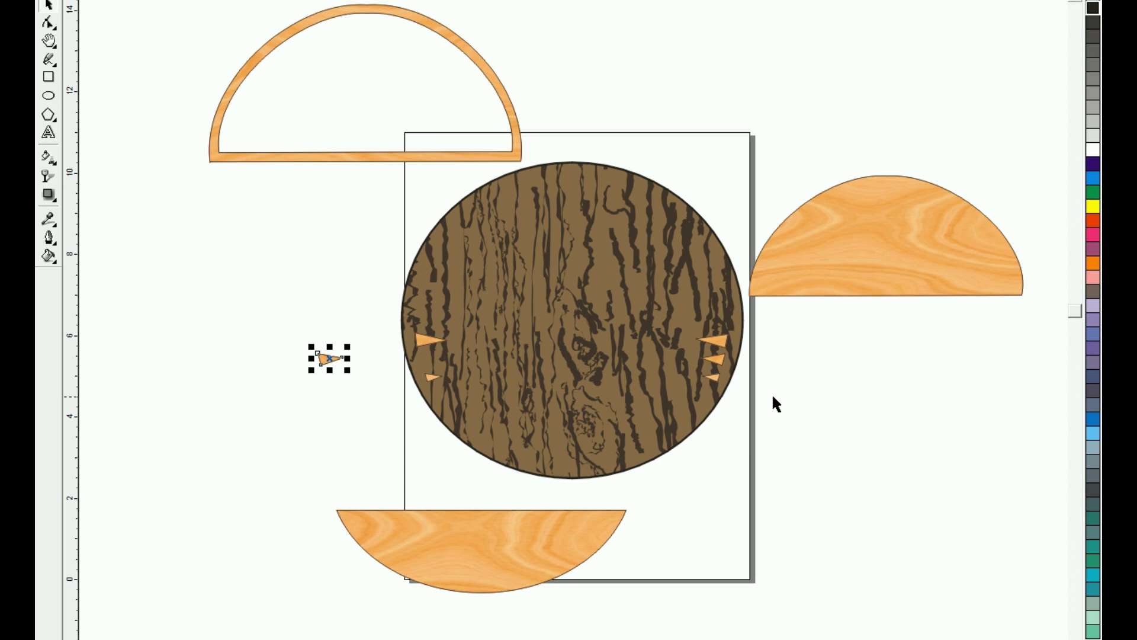
- Undo the moves so every piece returns into the sign
{"action": "key", "text": "ctrl+z"}
{"action": "key", "text": "ctrl+z"}
{"action": "key", "text": "ctrl+z"}
{"action": "key", "text": "ctrl+z"}
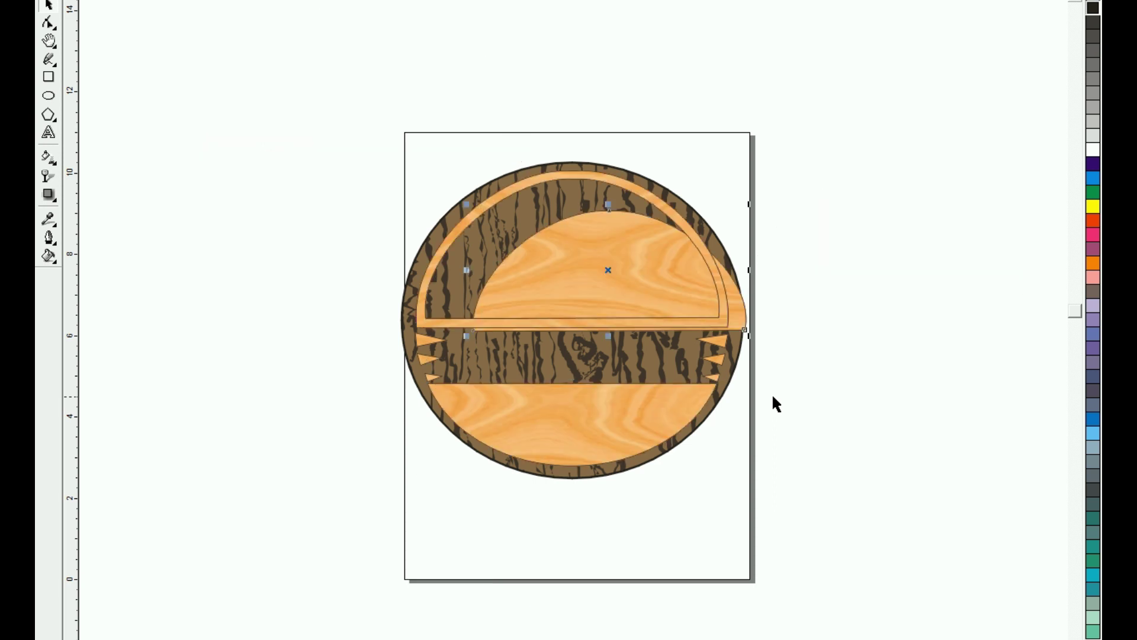
{"action": "key", "text": "ctrl+z"}
{"action": "key", "text": "ctrl+z"}
{"action": "left_click", "coordinate": [380, 243]}
{"action": "left_click", "coordinate": [502, 261]}
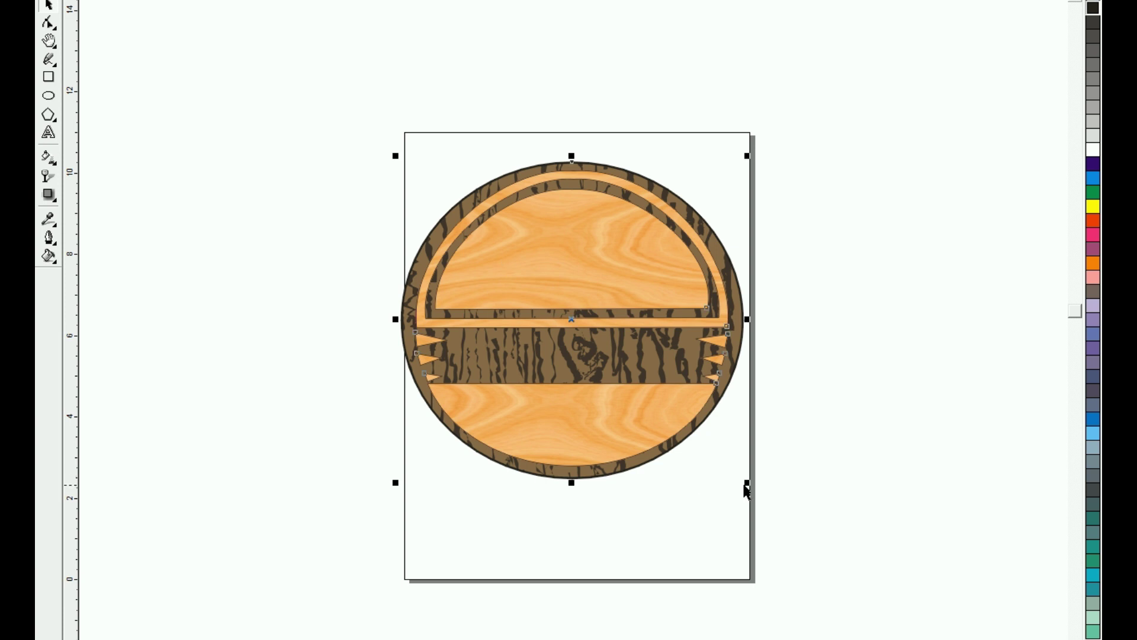
{"action": "left_click", "coordinate": [395, 224]}
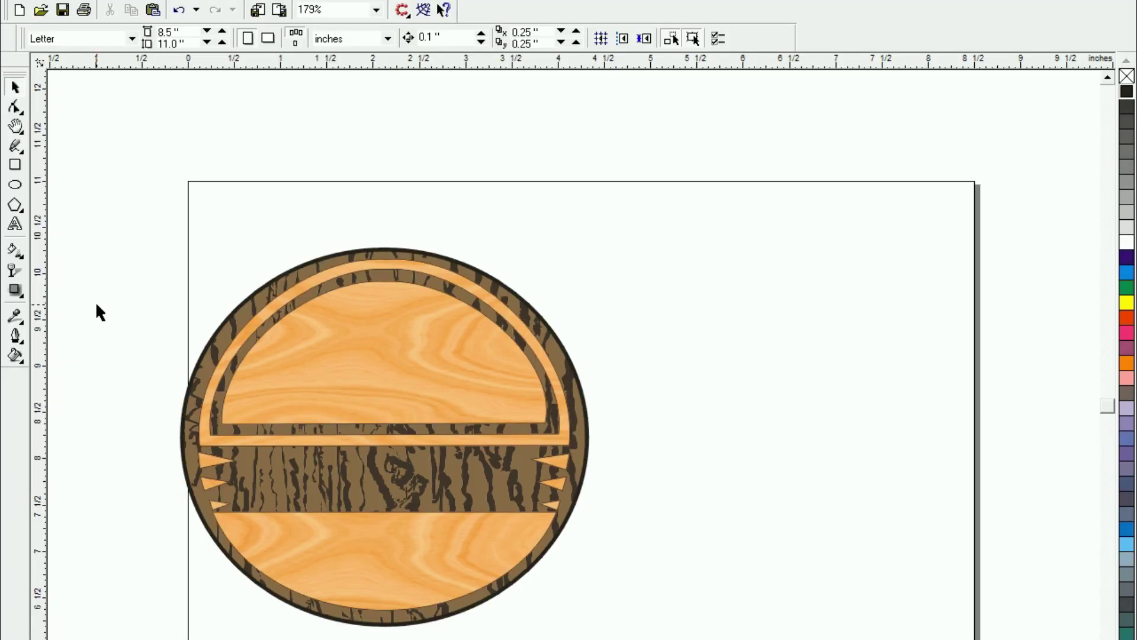
- Draw a sign-sized circle to the right of the wooden sign and fill it solid blue
{"action": "left_click", "coordinate": [15, 184]}
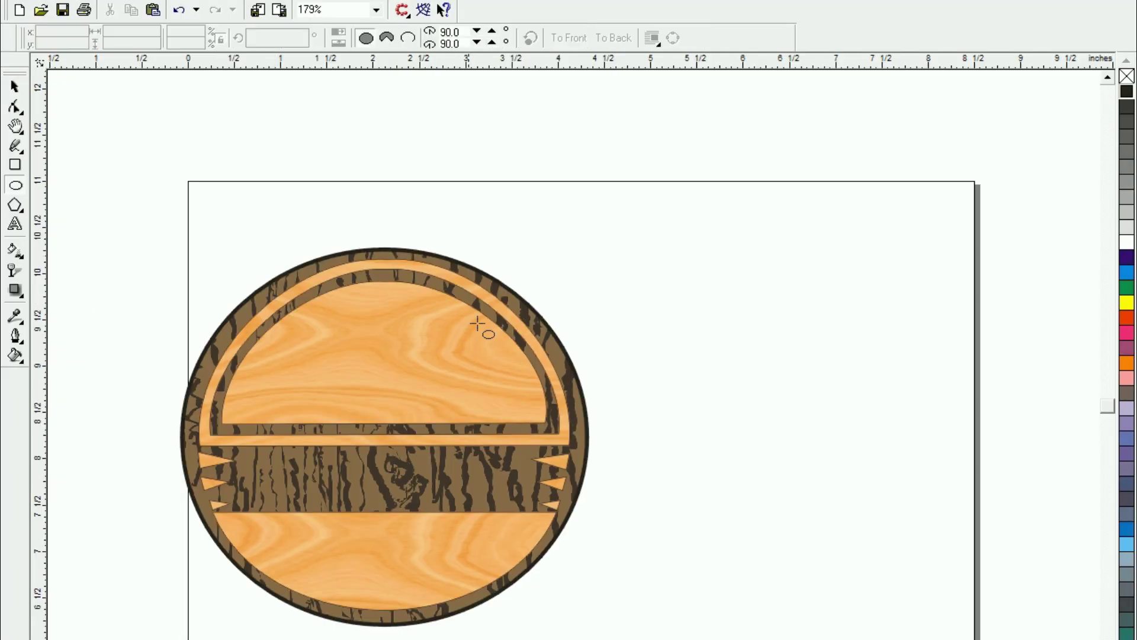
{"action": "left_click_drag", "start_coordinate": [632, 268], "coordinate": [1016, 639]}
{"action": "mouse_move", "coordinate": [825, 454]}
{"action": "left_mouse_down"}
{"action": "mouse_move", "coordinate": [496, 419]}
{"action": "mouse_move", "coordinate": [796, 454]}
{"action": "left_mouse_up"}
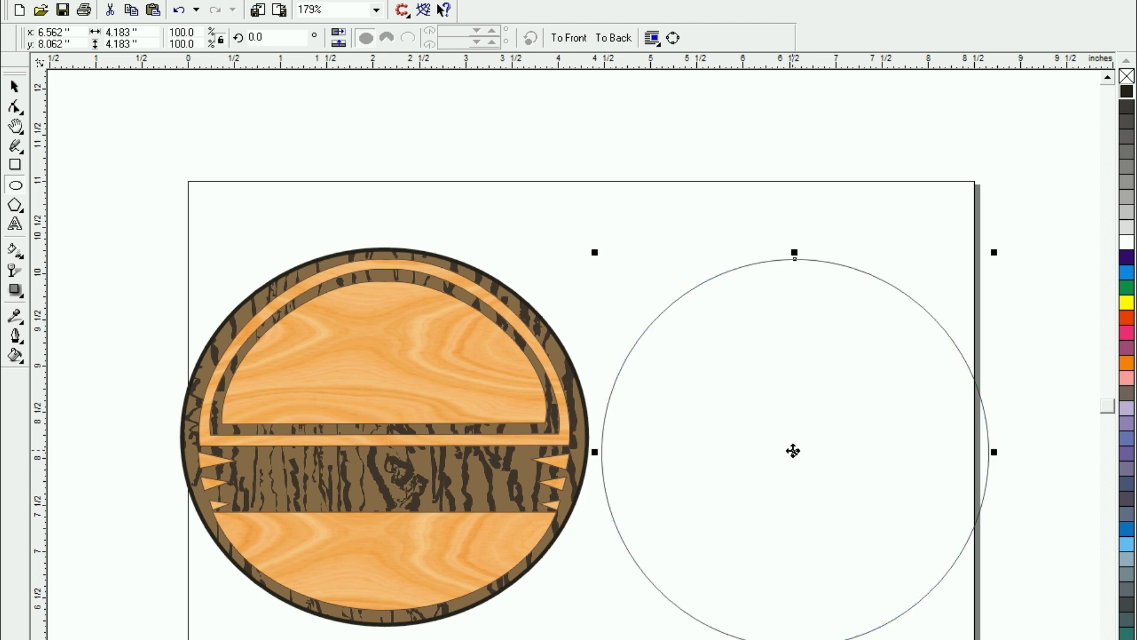
{"action": "left_click", "coordinate": [1127, 273]}
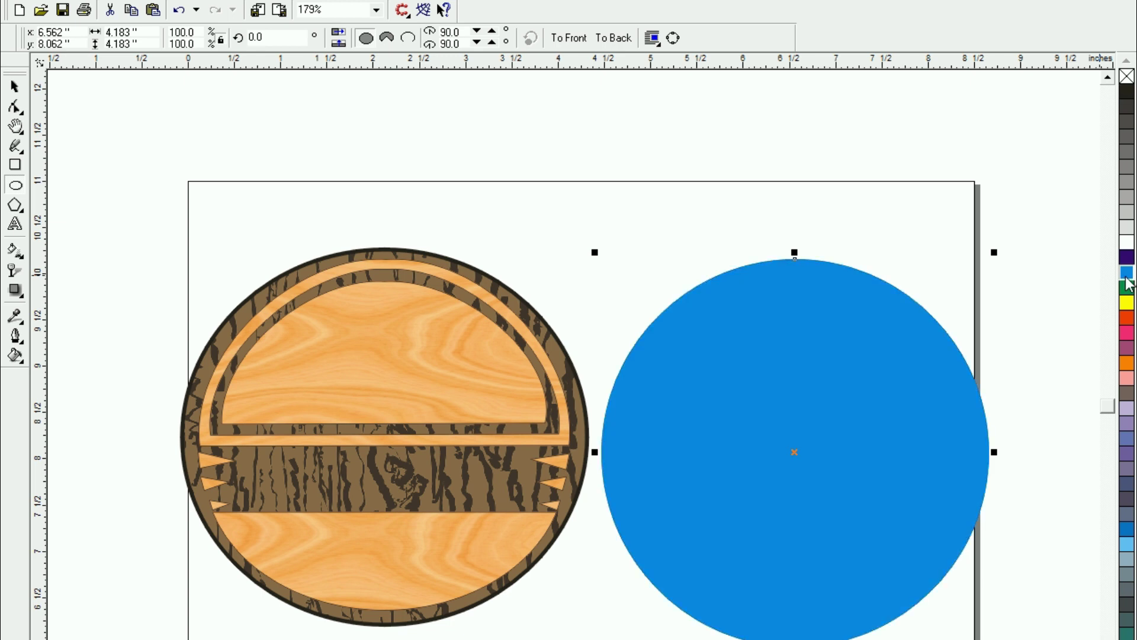
{"action": "left_click", "coordinate": [15, 87]}
{"action": "left_click", "coordinate": [642, 334]}
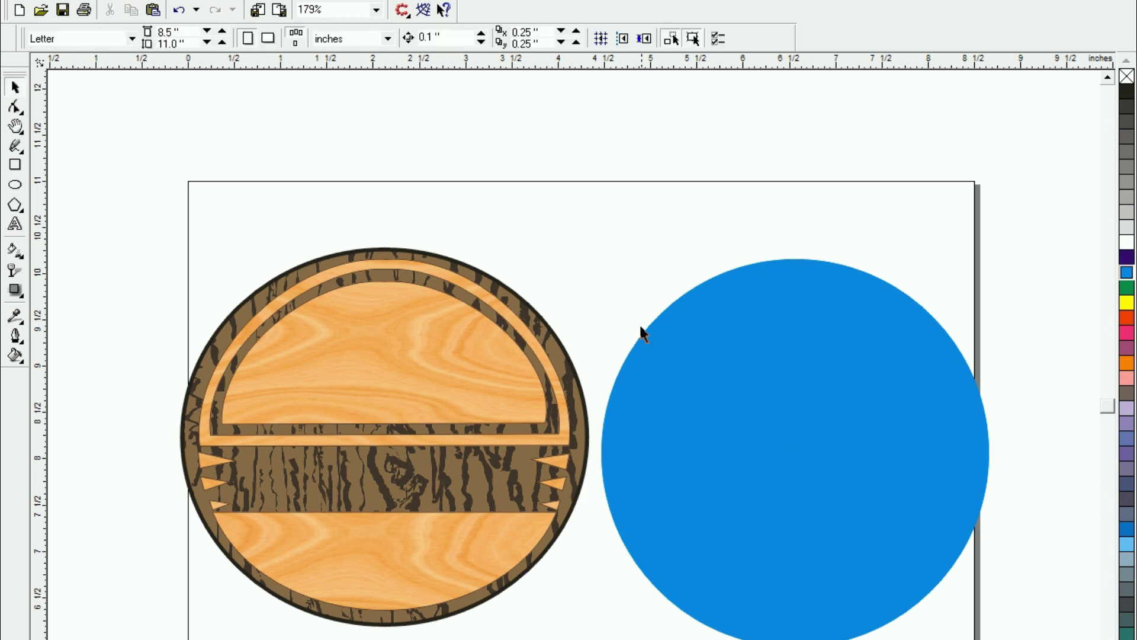
- Duplicate the blue circle, placing one over the sign's top and the other at upper right
{"action": "left_click_drag", "start_coordinate": [807, 492], "coordinate": [798, 492]}
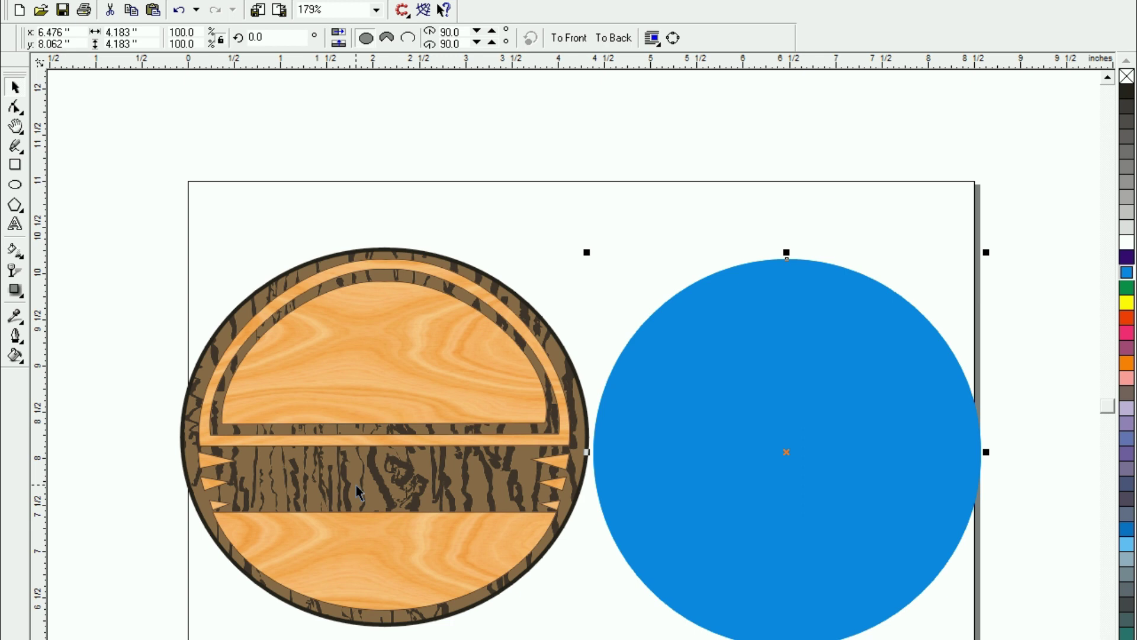
{"action": "left_click", "coordinate": [513, 208]}
{"action": "left_click", "coordinate": [748, 429]}
{"action": "key", "text": "Escape"}
{"action": "left_click_drag", "start_coordinate": [777, 425], "coordinate": [673, 546]}
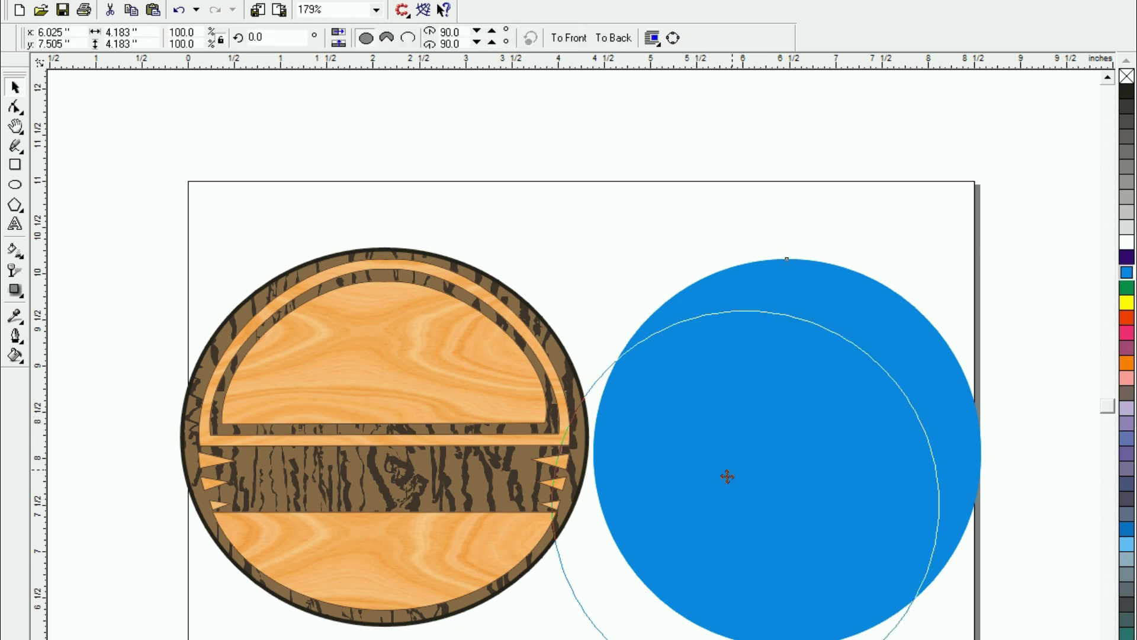
{"action": "left_click_drag", "start_coordinate": [720, 215], "coordinate": [445, 272]}
{"action": "mouse_move", "coordinate": [714, 483]}
{"action": "left_mouse_down"}
{"action": "mouse_move", "coordinate": [836, 320]}
{"action": "mouse_move", "coordinate": [852, 337]}
{"action": "left_mouse_up"}
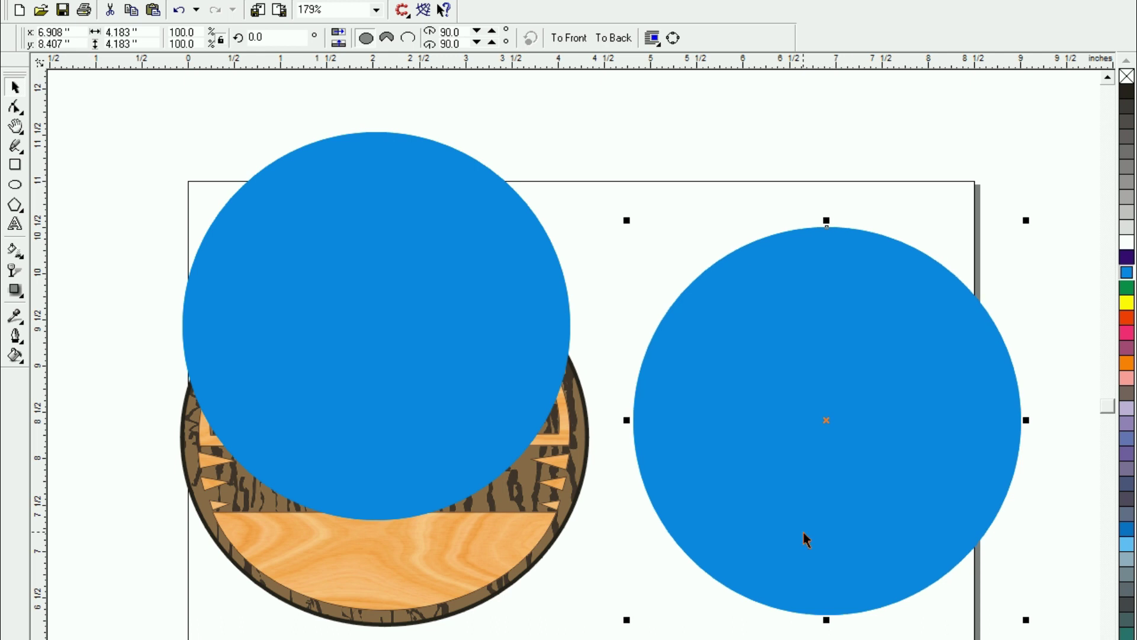
{"action": "left_click", "coordinate": [15, 147]}
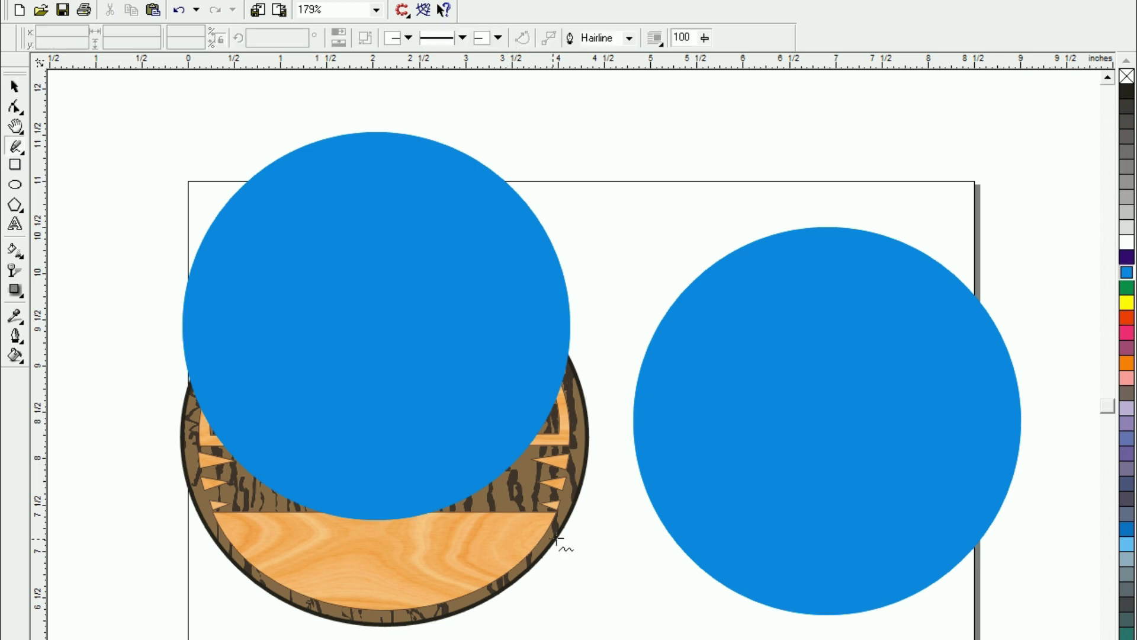
- Draw a horizontal line across the right blue circle and select both line and circle
{"action": "left_click", "coordinate": [610, 489]}
{"action": "left_click", "coordinate": [1041, 539], "text": "ctrl"}
{"action": "key", "text": "space"}
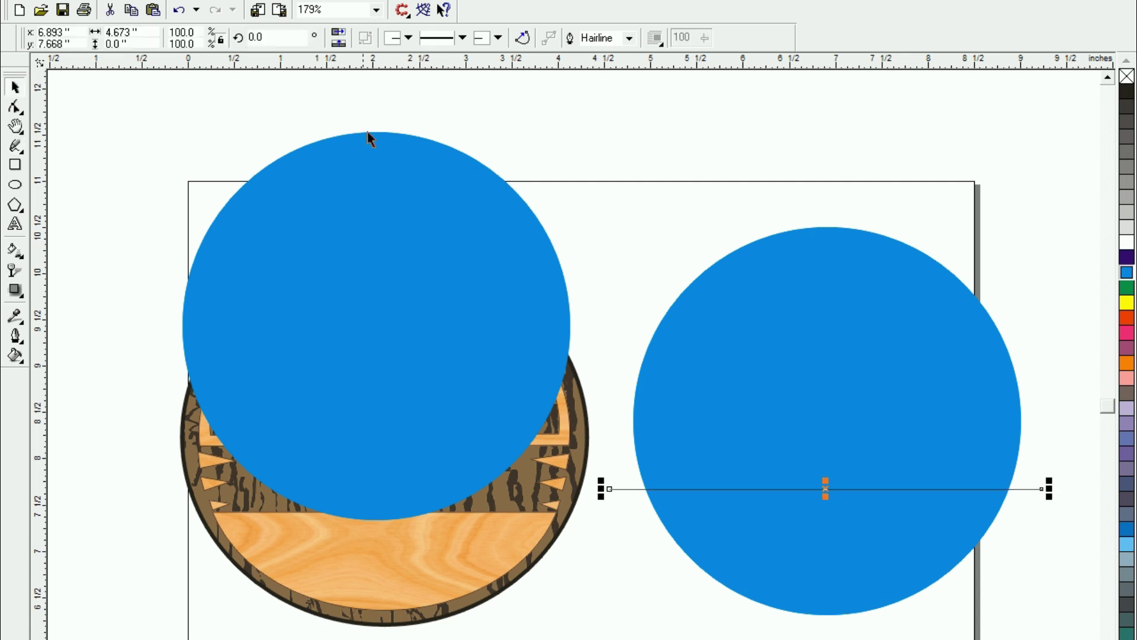
{"action": "left_click", "coordinate": [367, 131]}
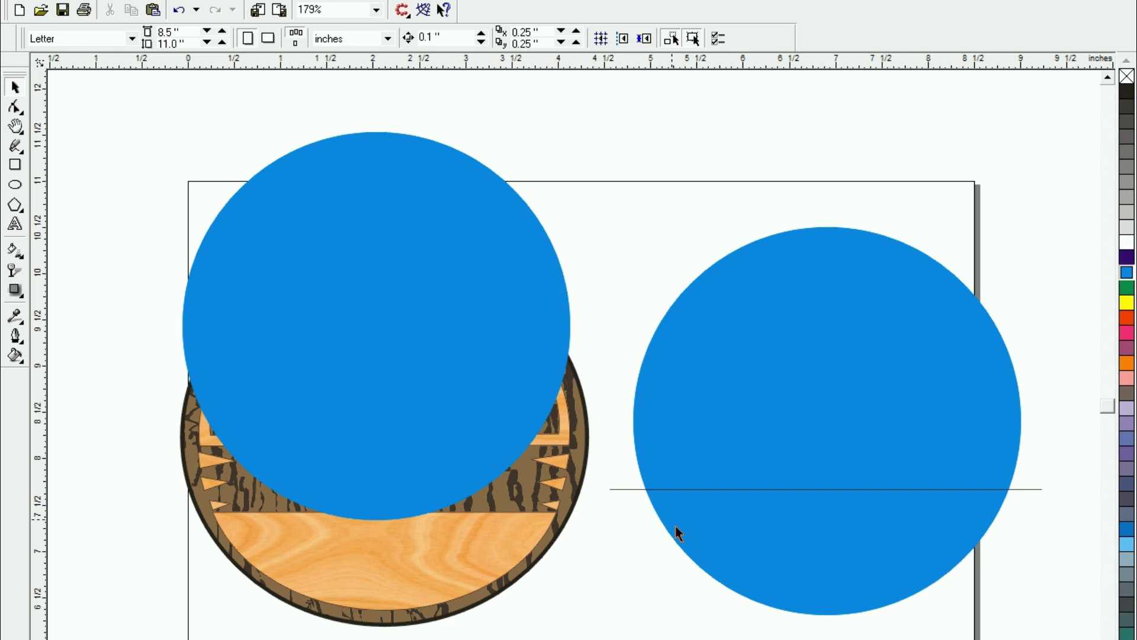
{"action": "left_click_drag", "start_coordinate": [607, 157], "coordinate": [1077, 632]}
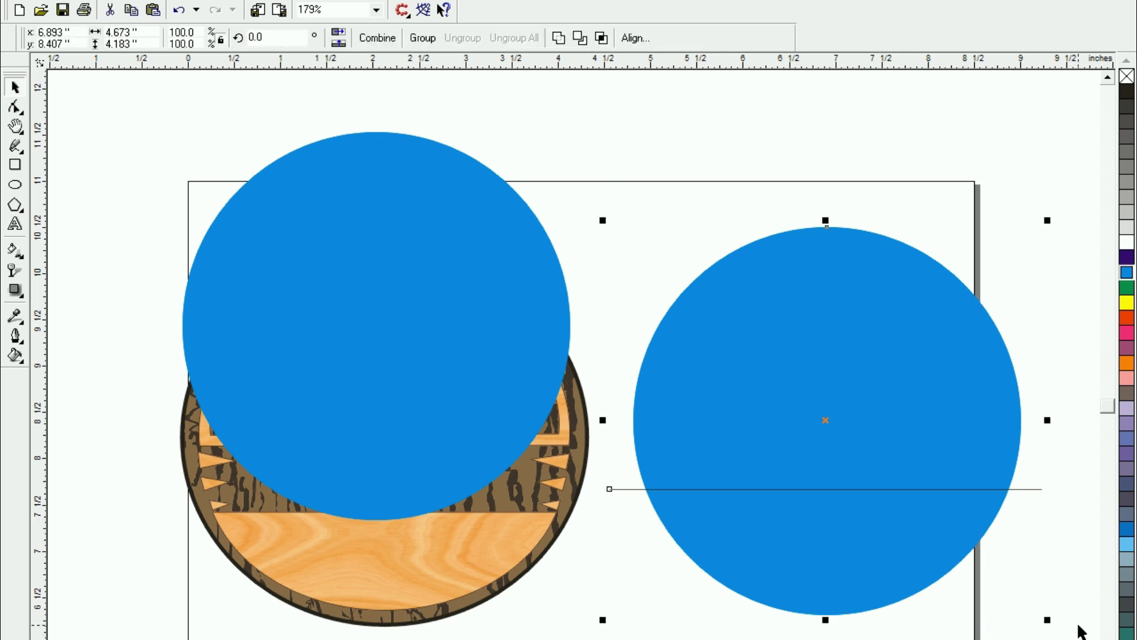
- Trim the circle with the line, break it apart, and delete the upper piece
{"action": "left_click", "coordinate": [580, 37]}
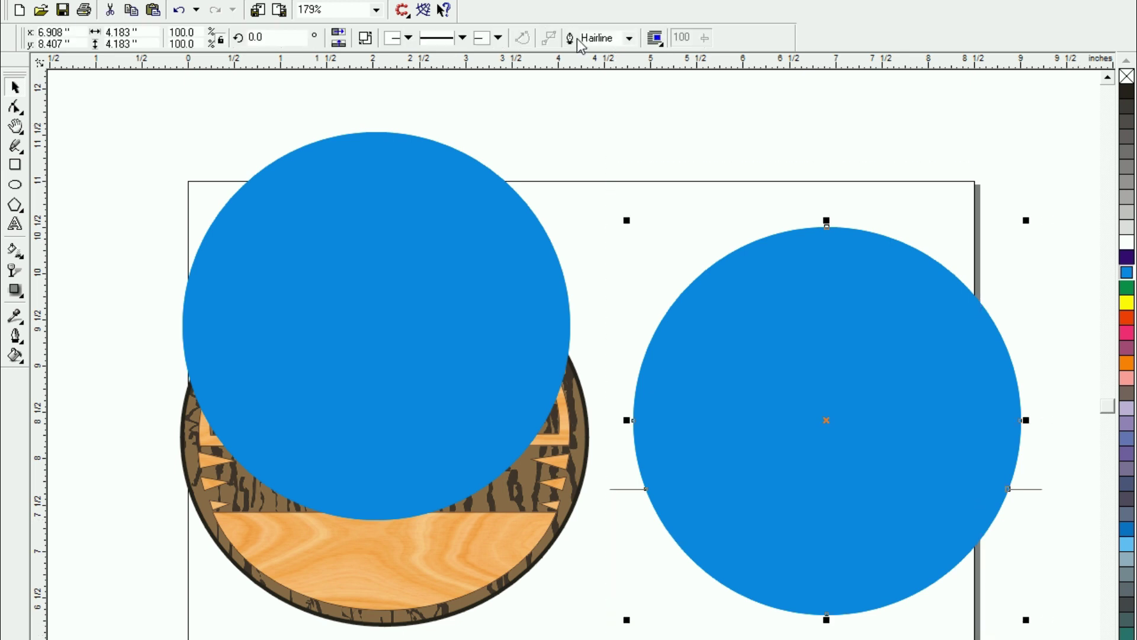
{"action": "left_click", "coordinate": [788, 360]}
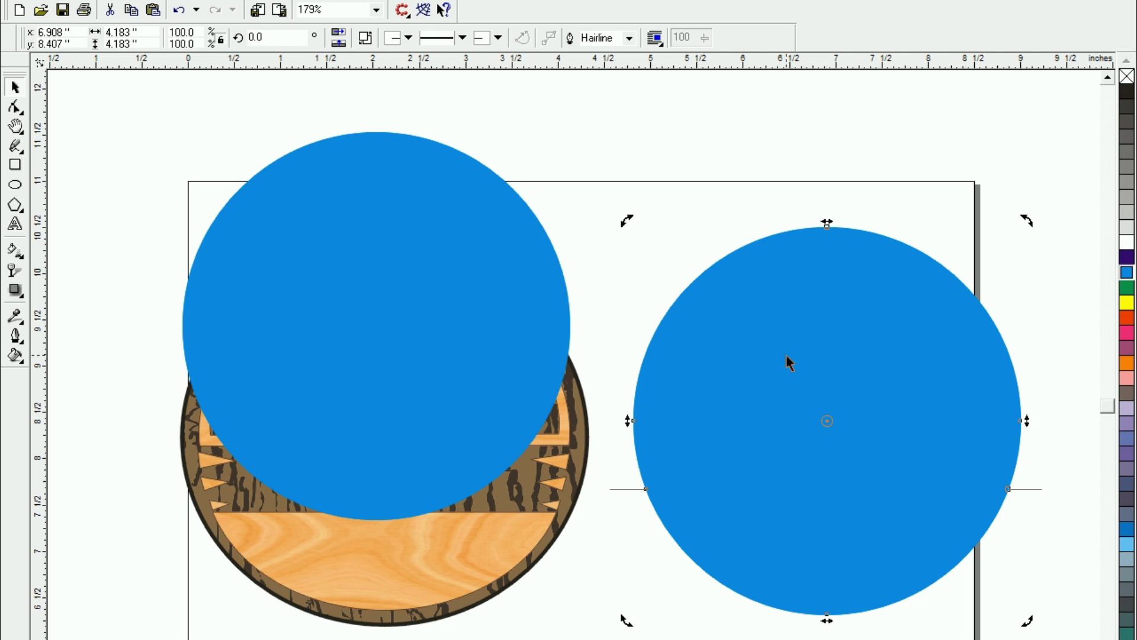
{"action": "left_click", "coordinate": [372, 41]}
{"action": "left_click", "coordinate": [765, 329]}
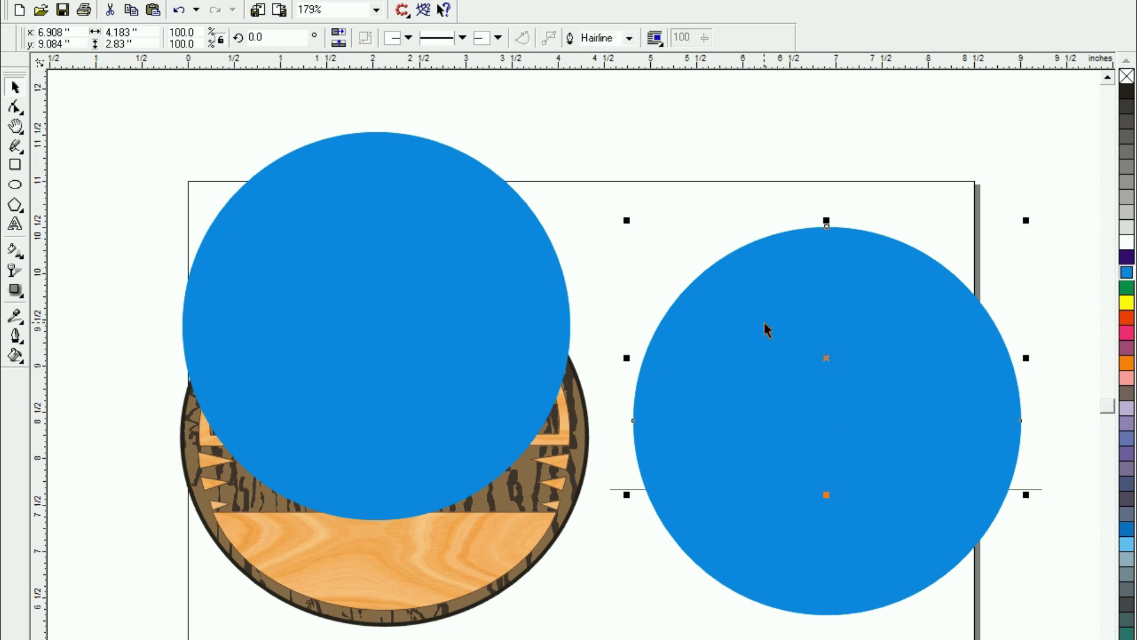
{"action": "key", "text": "Delete"}
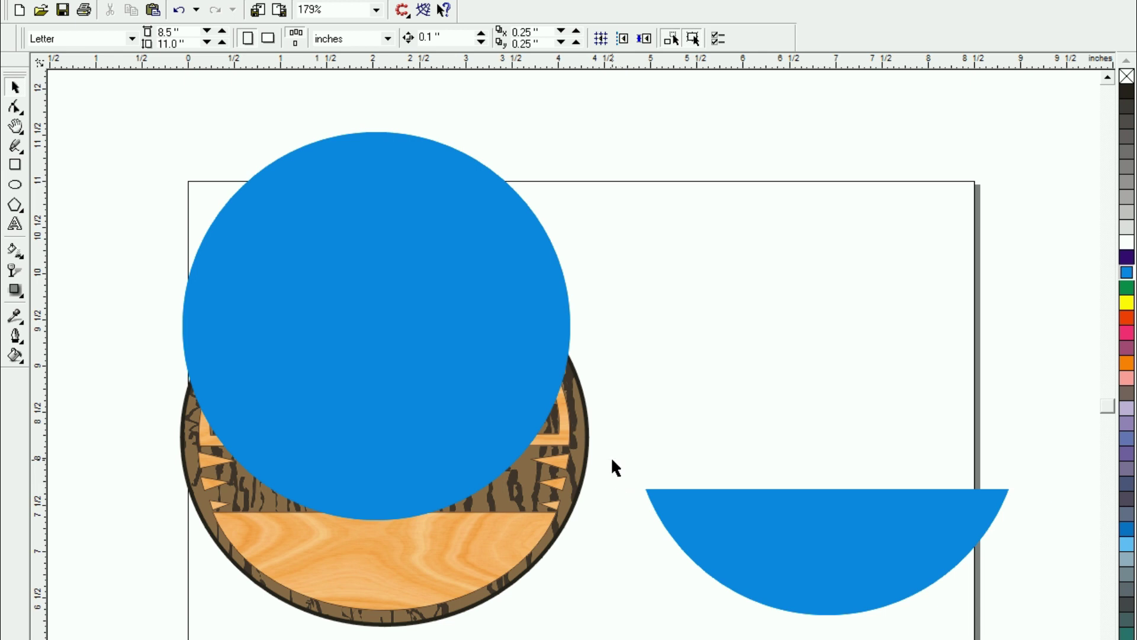
{"action": "left_click", "coordinate": [869, 539]}
- Fill the lower half-disc orange-red and move the other blue circle beside the wooden sign
{"action": "left_click", "coordinate": [1127, 318]}
{"action": "left_click", "coordinate": [919, 344]}
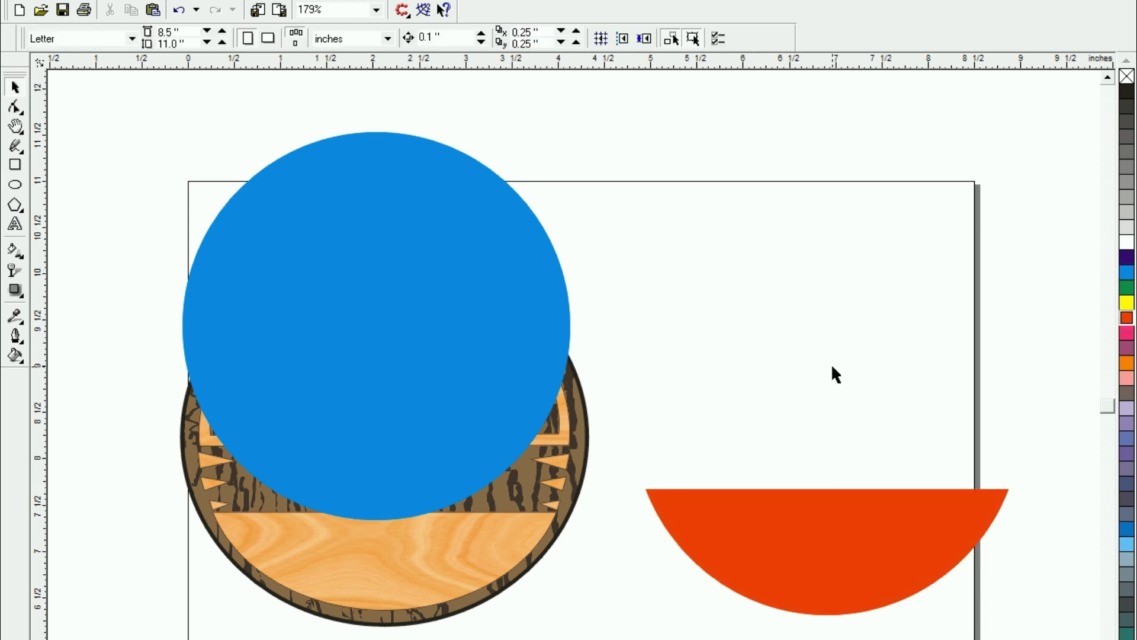
{"action": "left_click", "coordinate": [848, 540]}
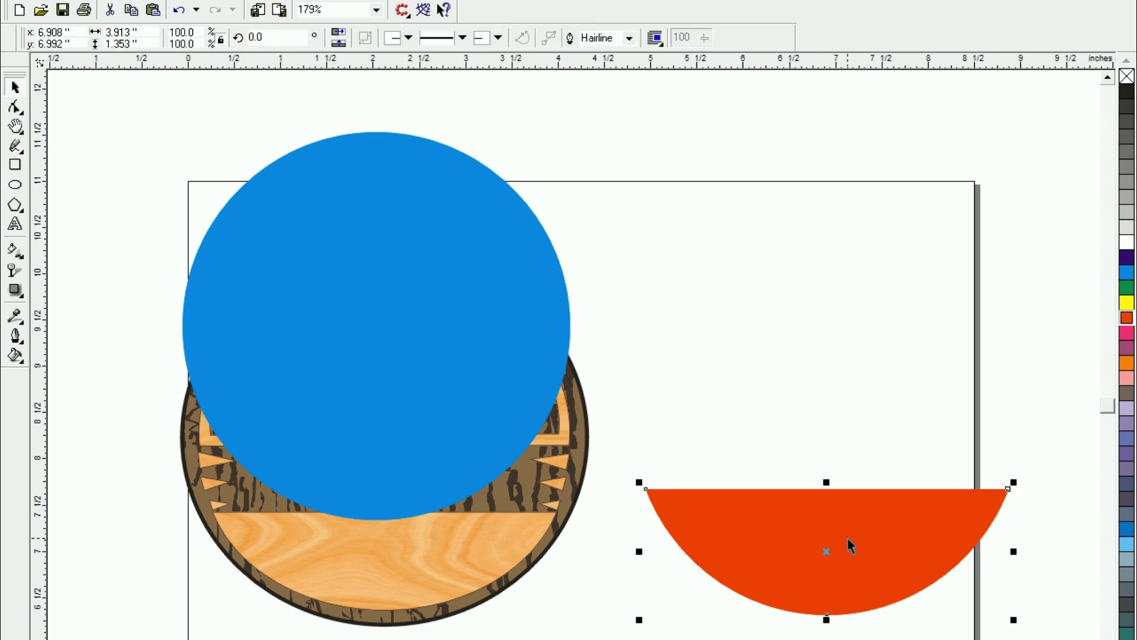
{"action": "left_click", "coordinate": [471, 324]}
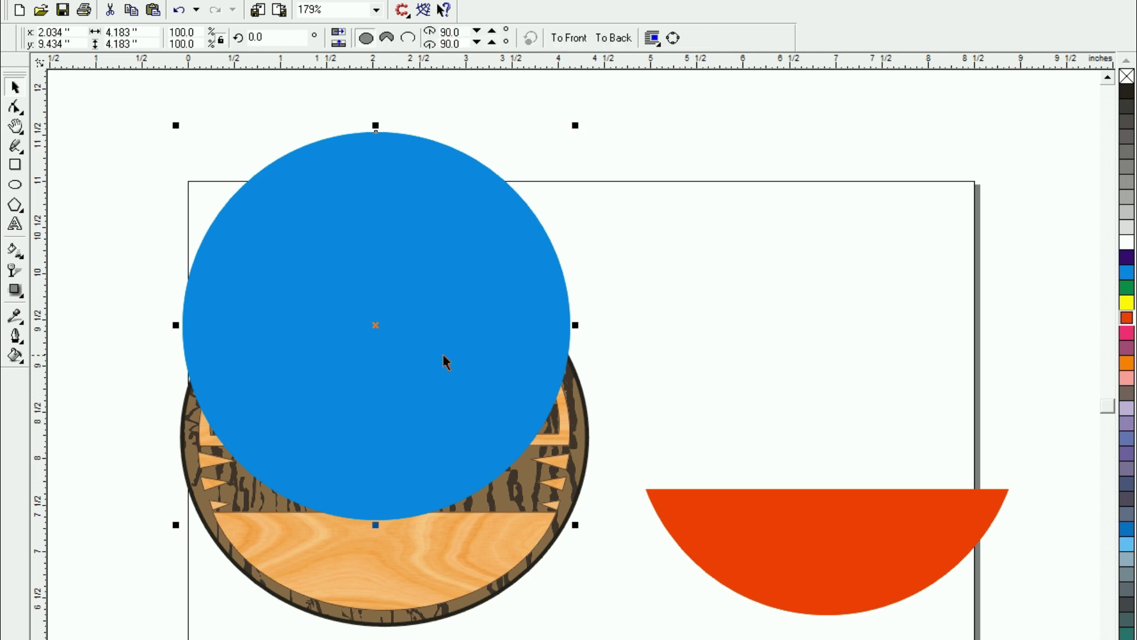
{"action": "left_click_drag", "start_coordinate": [423, 336], "coordinate": [857, 306]}
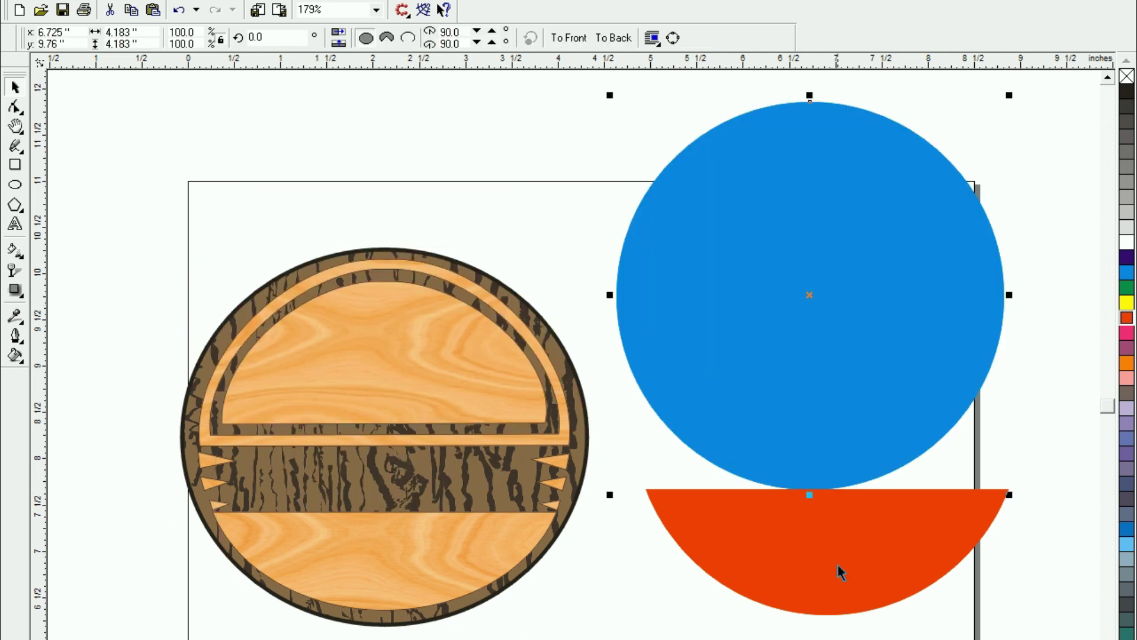
{"action": "mouse_move", "coordinate": [838, 564]}
{"action": "left_mouse_down"}
{"action": "mouse_move", "coordinate": [831, 434]}
{"action": "mouse_move", "coordinate": [818, 445]}
{"action": "left_mouse_up"}
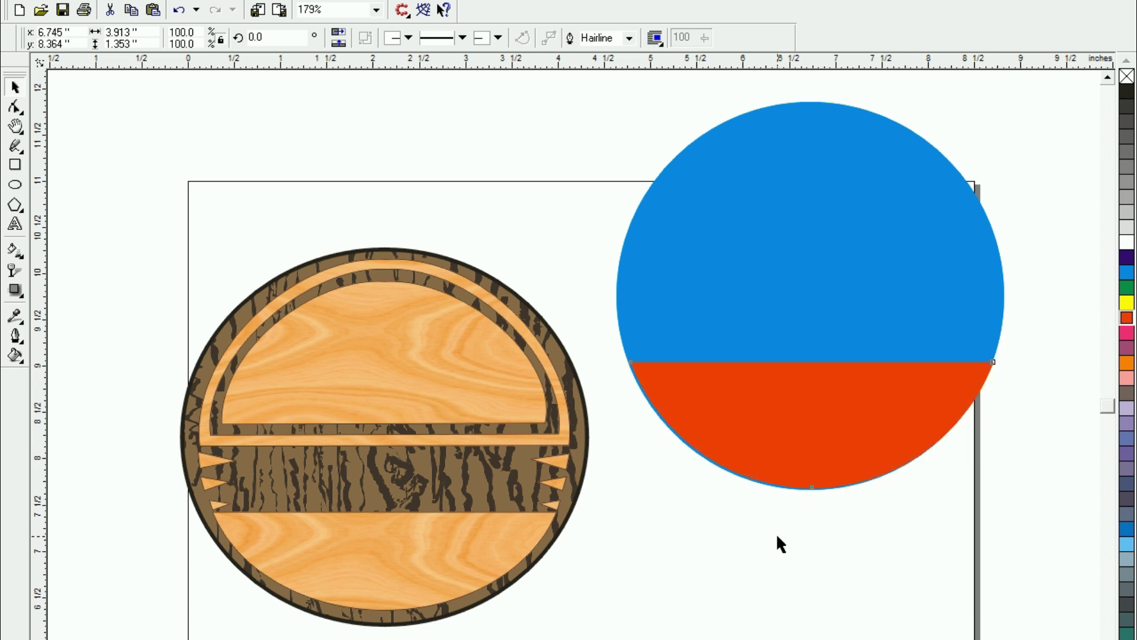
- Move the blue circle down behind the red half-circle and select both shapes
{"action": "left_click", "coordinate": [780, 542]}
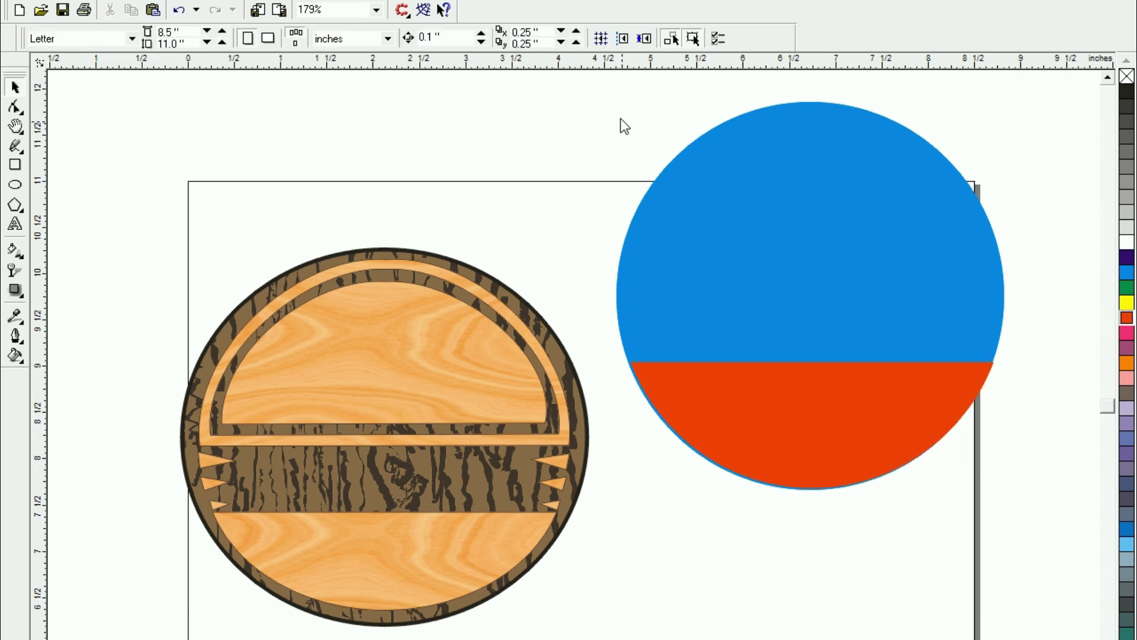
{"action": "left_click", "coordinate": [726, 223]}
{"action": "left_click_drag", "start_coordinate": [761, 356], "coordinate": [754, 491]}
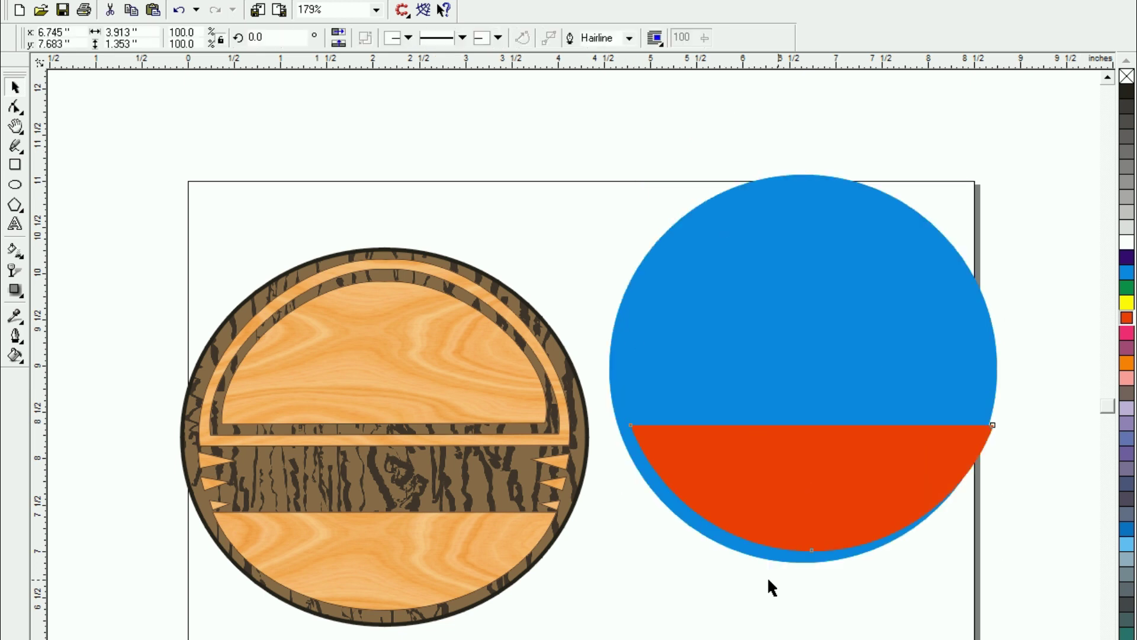
{"action": "left_click_drag", "start_coordinate": [598, 588], "coordinate": [587, 590]}
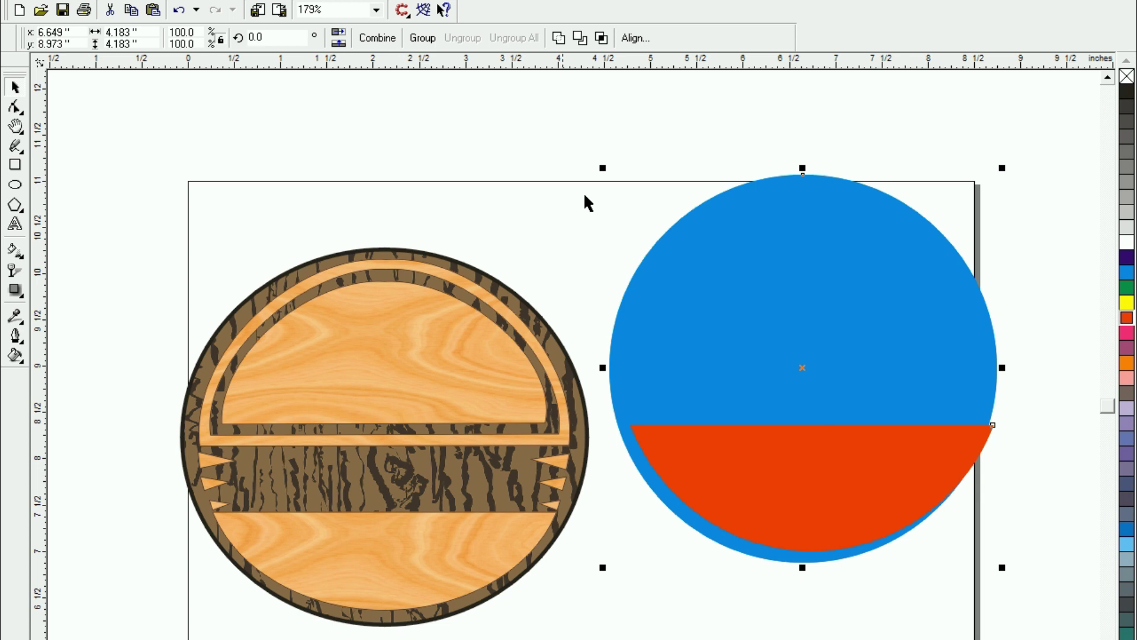
- Align the red half-circle and blue circle by bottom edges and horizontal centres
{"action": "left_click", "coordinate": [635, 39]}
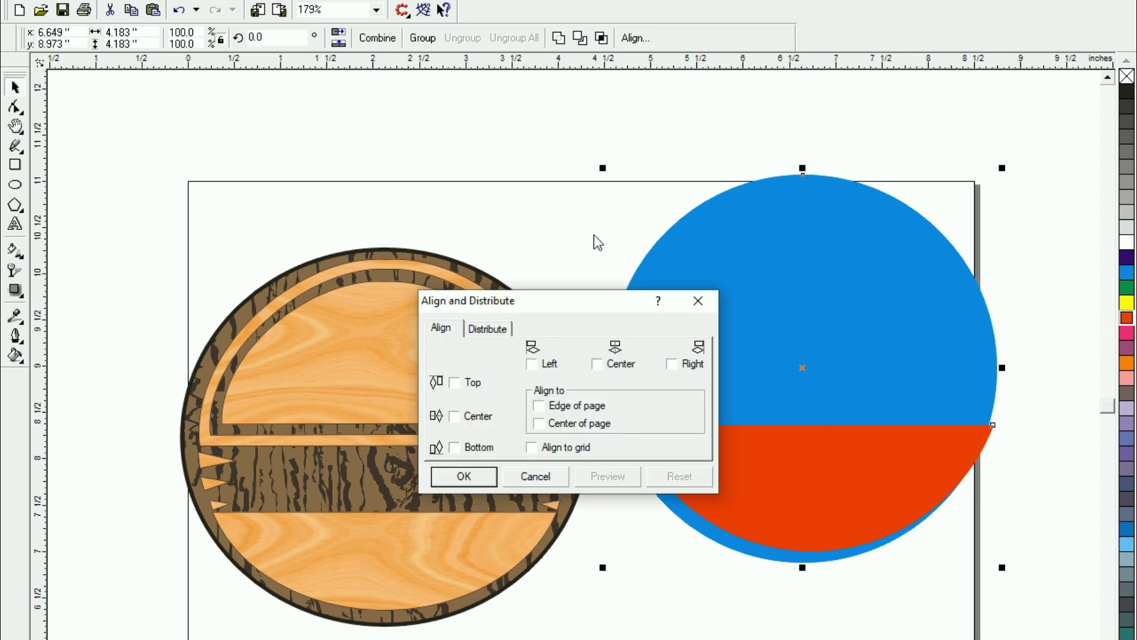
{"action": "left_click", "coordinate": [467, 448]}
{"action": "left_click", "coordinate": [616, 365]}
{"action": "left_click", "coordinate": [468, 477]}
{"action": "left_click", "coordinate": [681, 613]}
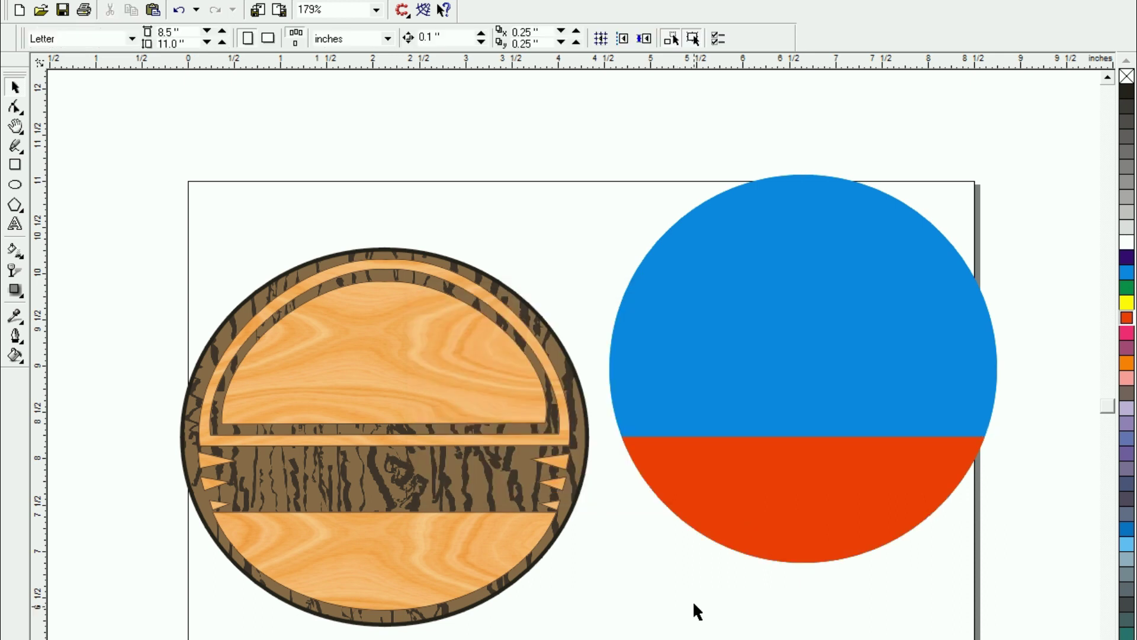
- Scale the red half-circle down slightly so a blue rim shows around it
{"action": "left_click", "coordinate": [786, 488]}
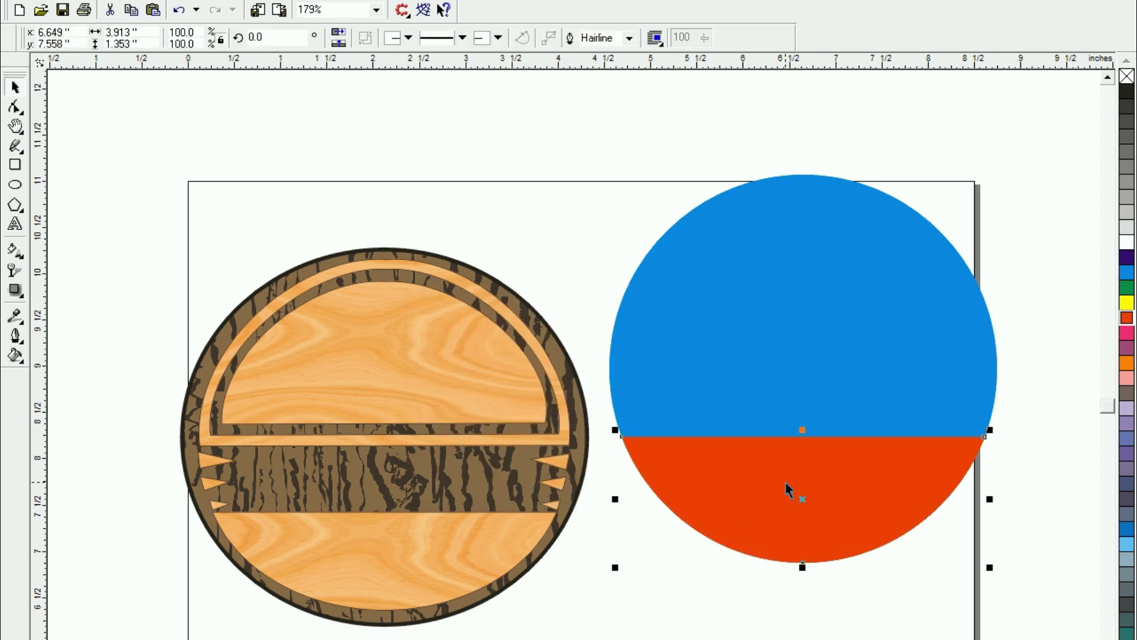
{"action": "left_click_drag", "start_coordinate": [990, 430], "coordinate": [973, 439]}
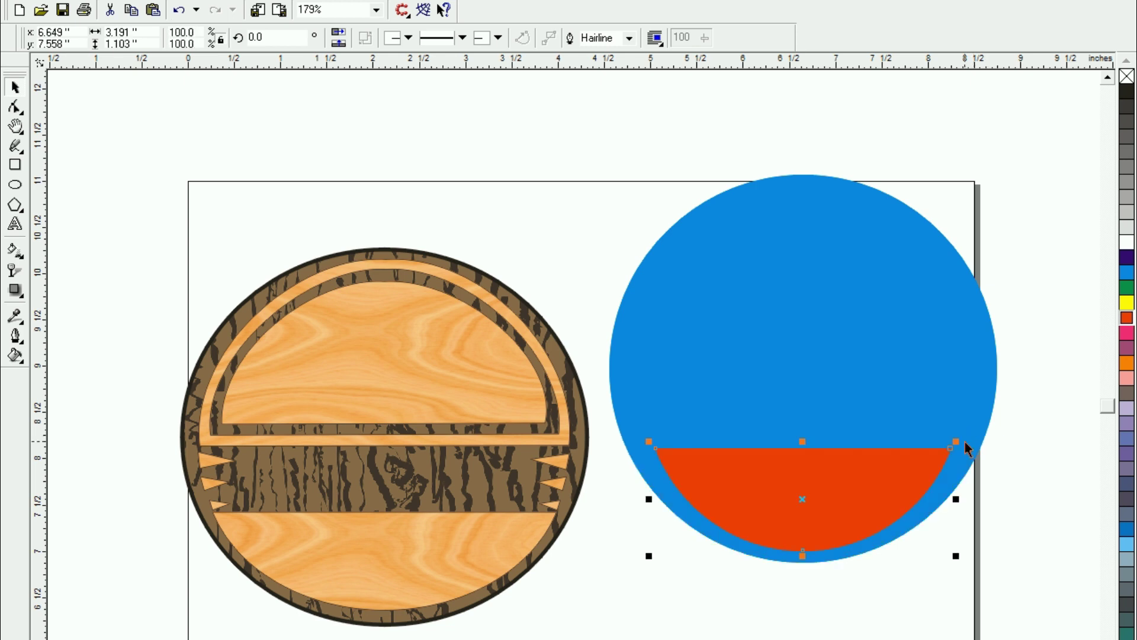
{"action": "left_click", "coordinate": [885, 566]}
{"action": "left_click", "coordinate": [695, 509]}
- Stretch the red bottom segment's left and right sides out to the circle's edge
{"action": "left_click_drag", "start_coordinate": [649, 499], "coordinate": [636, 499]}
{"action": "left_click_drag", "start_coordinate": [956, 499], "coordinate": [976, 503]}
{"action": "key", "text": "Escape"}
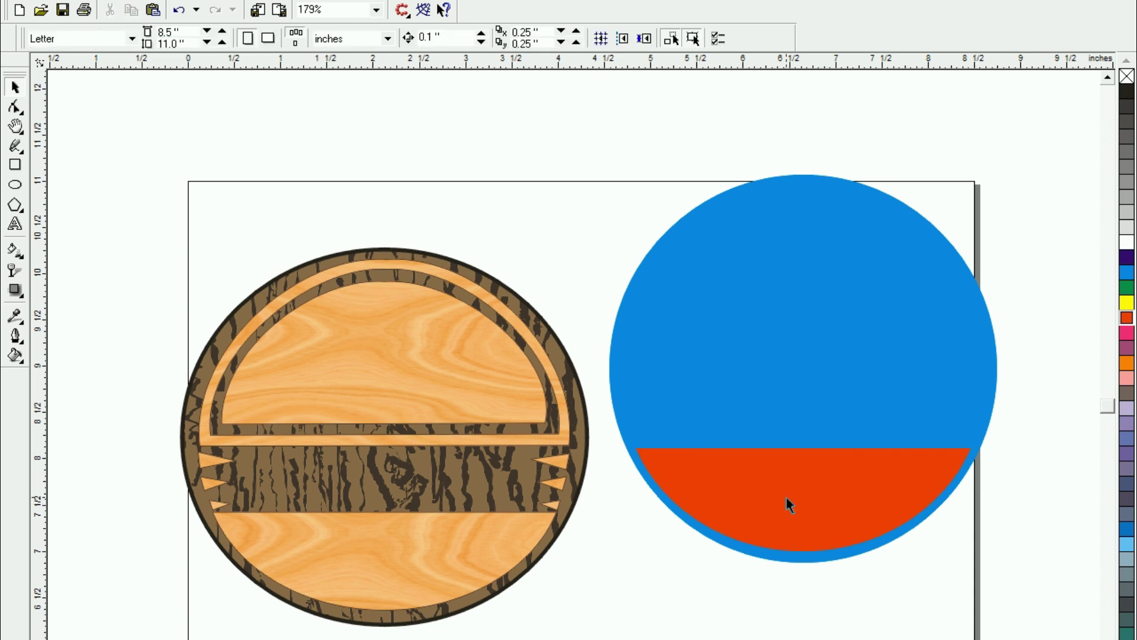
{"action": "left_click", "coordinate": [798, 496]}
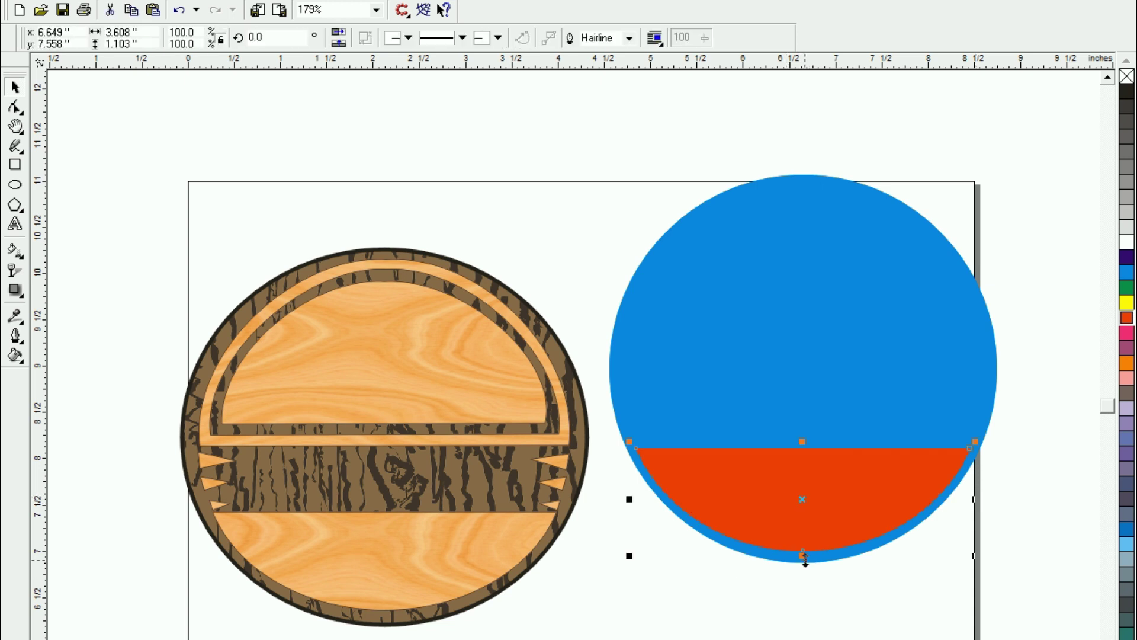
- Mirror a copy of the red segment up to the top of the blue circle
{"action": "left_click_drag", "start_coordinate": [804, 558], "coordinate": [804, 558]}
{"action": "left_click_drag", "start_coordinate": [812, 481], "coordinate": [823, 425]}
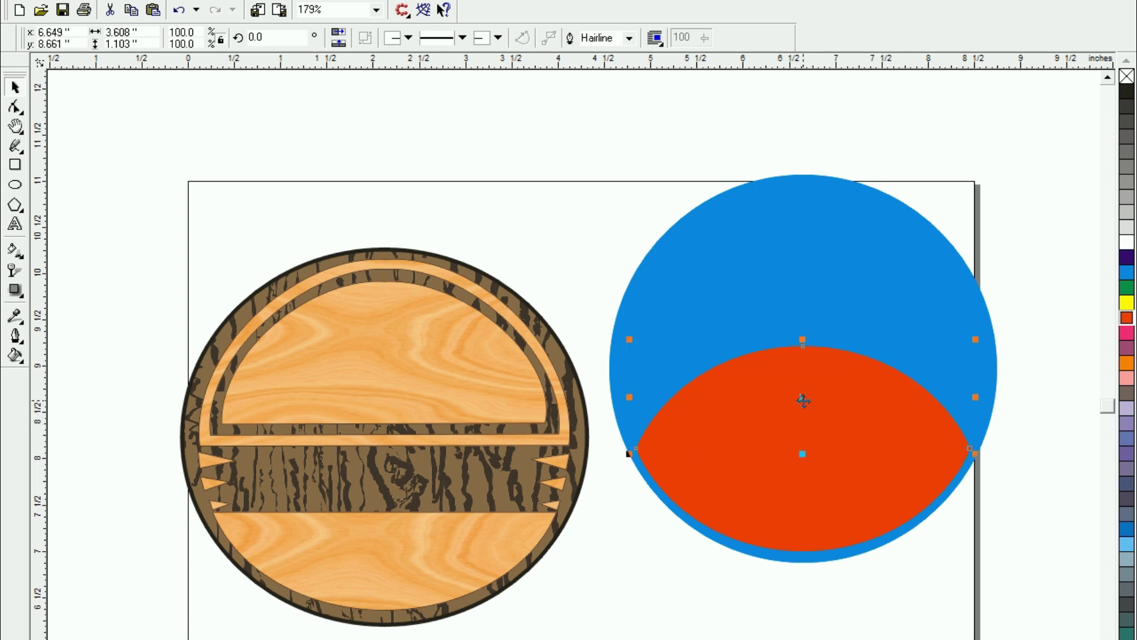
{"action": "left_click_drag", "start_coordinate": [803, 401], "coordinate": [817, 242]}
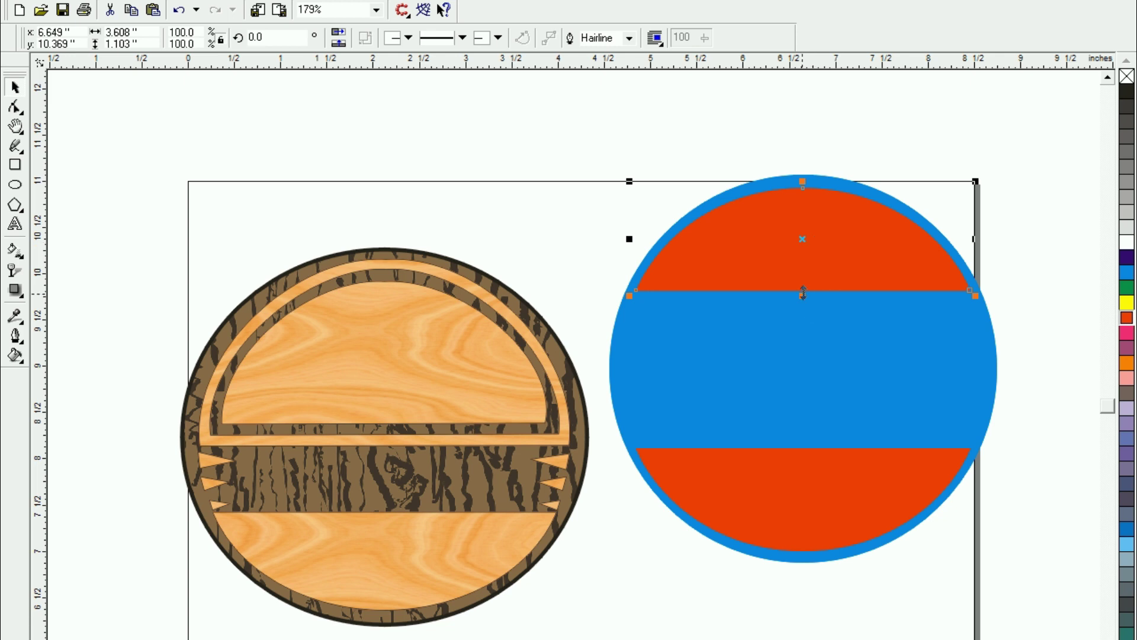
{"action": "left_click_drag", "start_coordinate": [804, 293], "coordinate": [804, 320]}
- Widen the top red segment evenly and lower its bottom edge slightly, leaving a blue band
{"action": "left_click", "coordinate": [624, 261]}
{"action": "left_click_drag", "start_coordinate": [633, 254], "coordinate": [616, 254]}
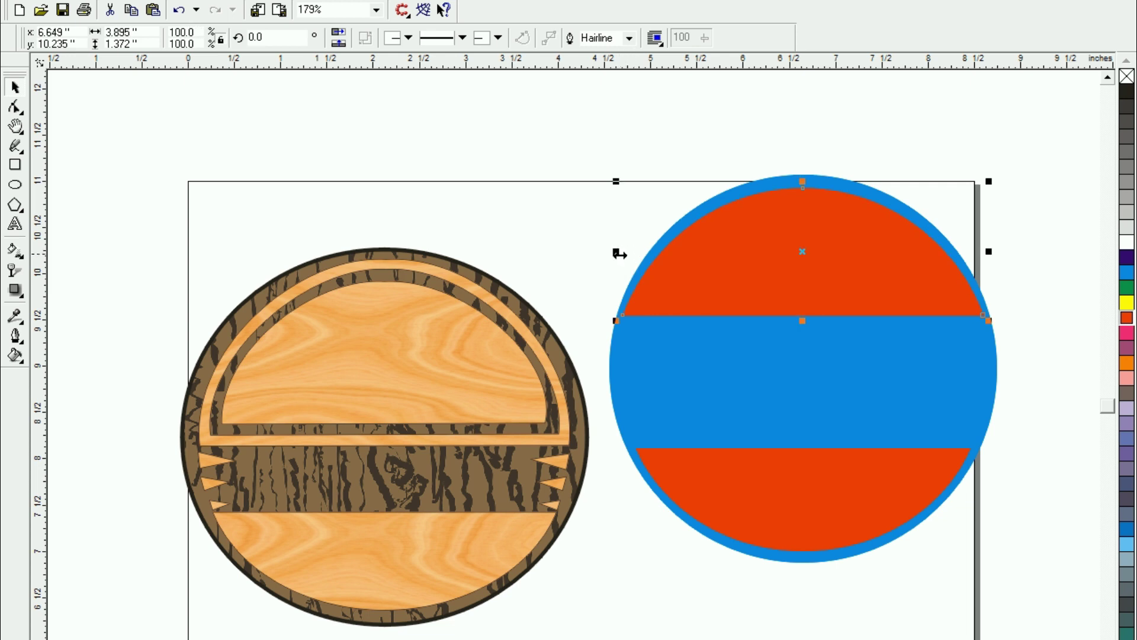
{"action": "left_click", "coordinate": [838, 287]}
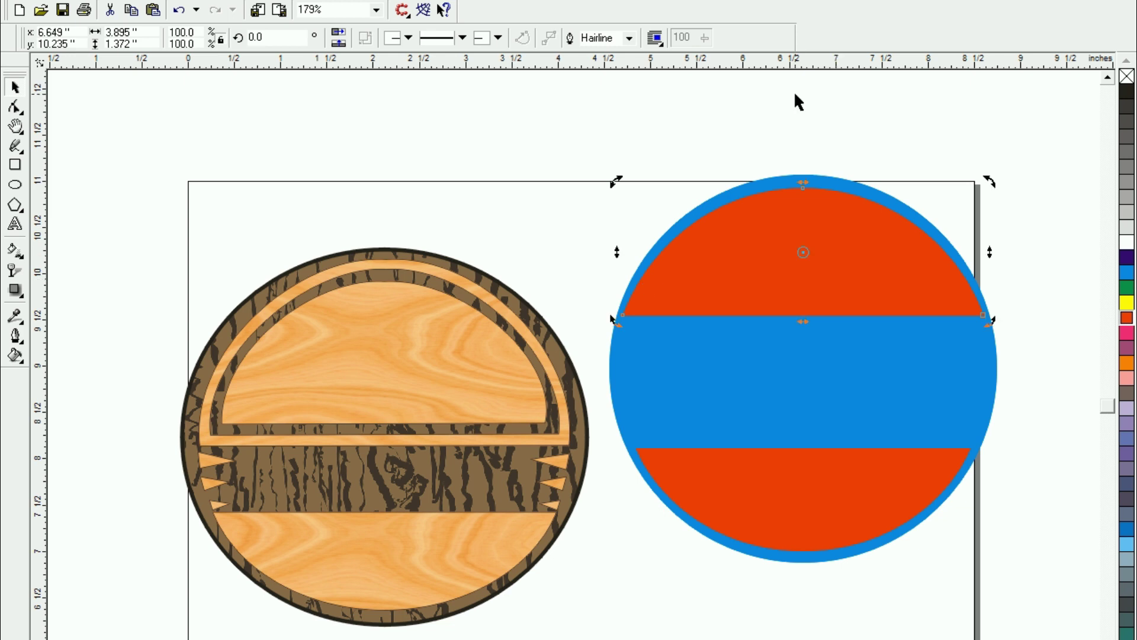
{"action": "left_click", "coordinate": [794, 93]}
{"action": "left_click", "coordinate": [782, 290]}
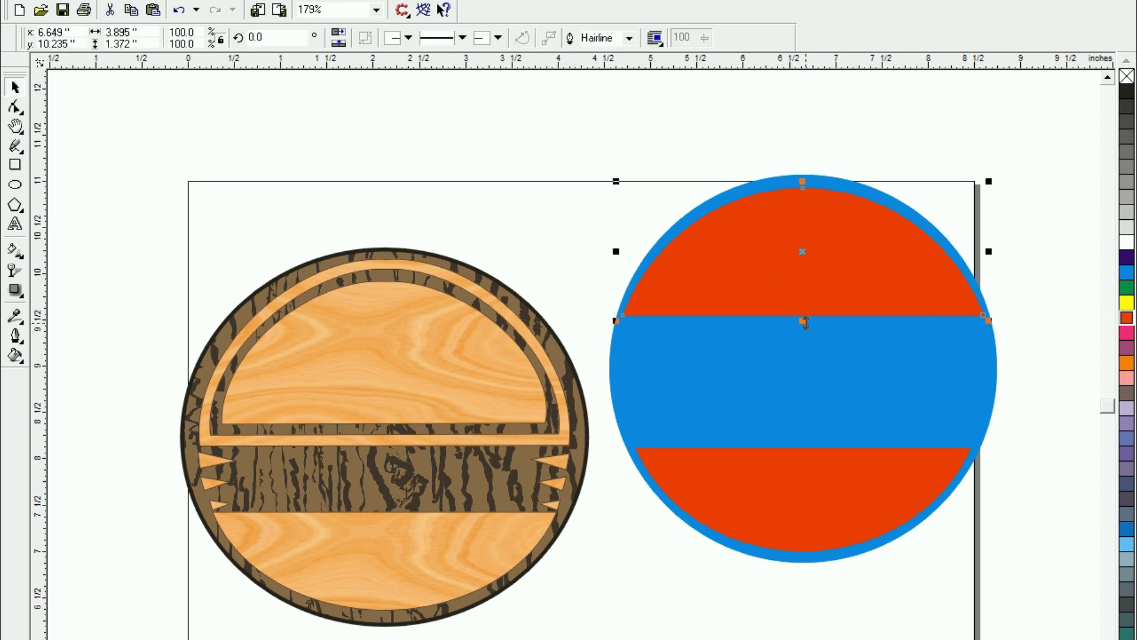
{"action": "left_click_drag", "start_coordinate": [804, 322], "coordinate": [804, 327]}
{"action": "left_click", "coordinate": [539, 231]}
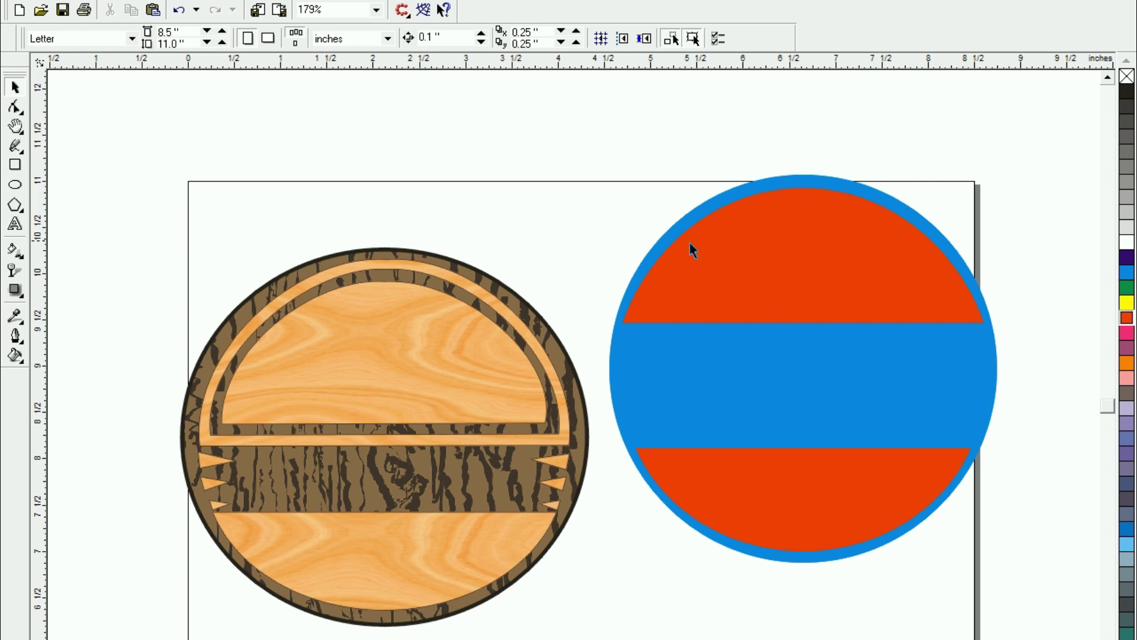
- Drop a slightly smaller copy of the top red segment inside it
{"action": "left_click", "coordinate": [728, 266]}
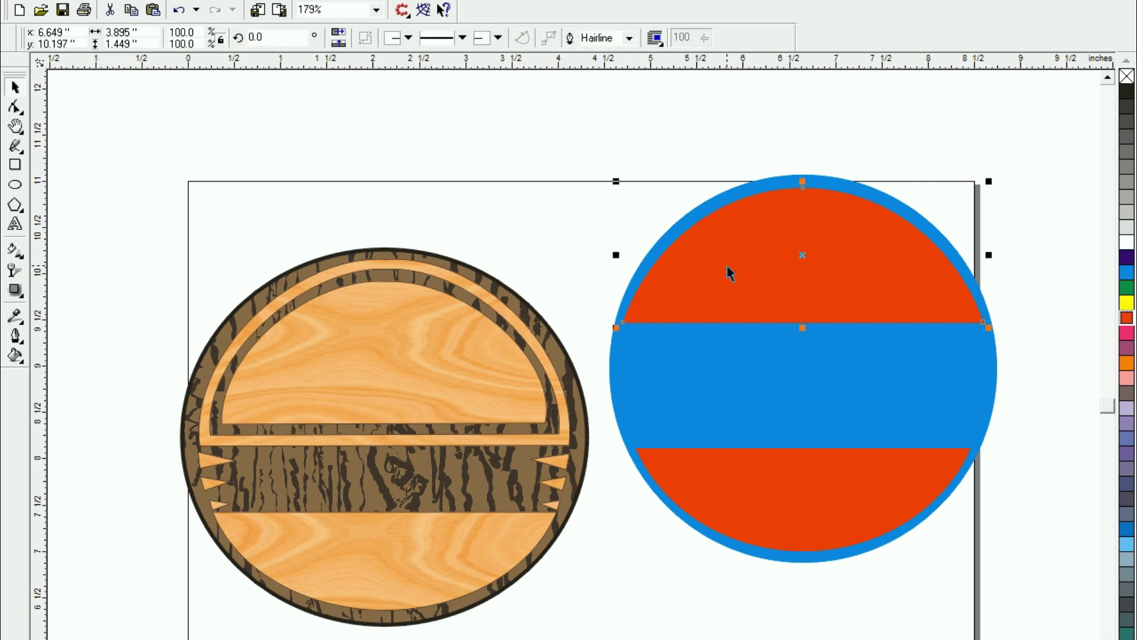
{"action": "left_click_drag", "start_coordinate": [988, 181], "coordinate": [968, 195]}
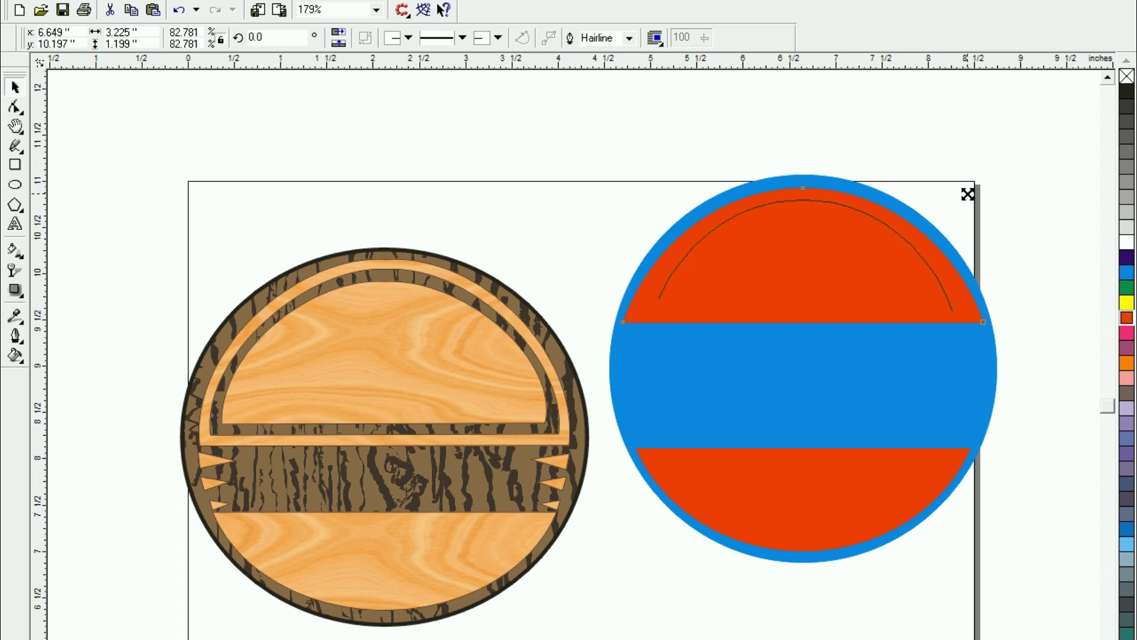
{"action": "left_click_drag", "start_coordinate": [967, 194], "coordinate": [968, 196]}
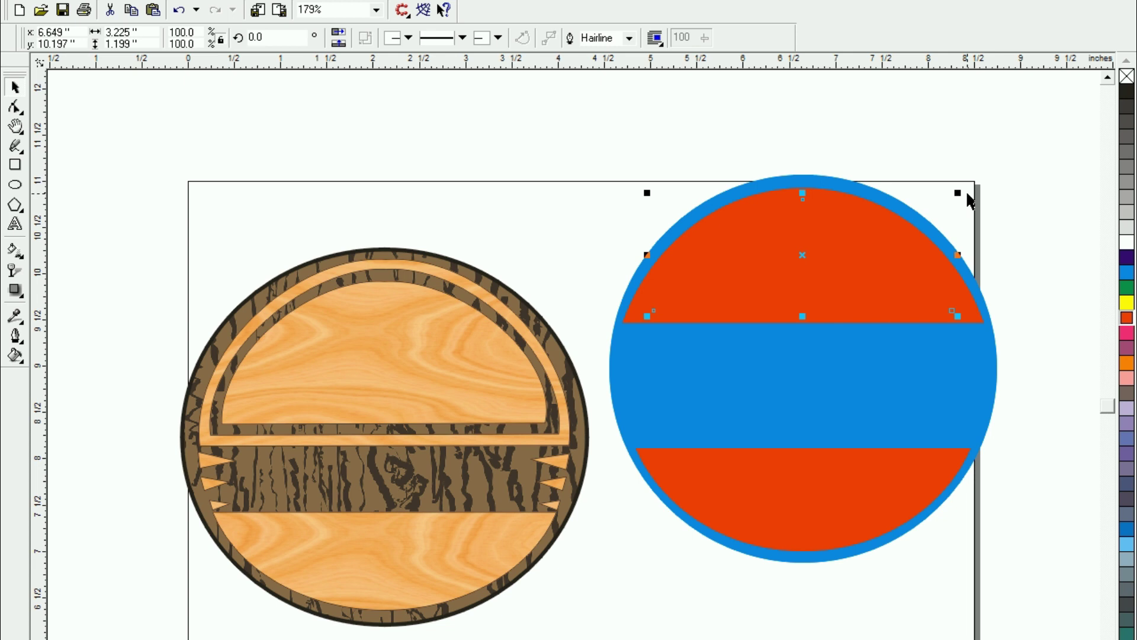
{"action": "left_click", "coordinate": [564, 148]}
{"action": "key", "text": "Tab"}
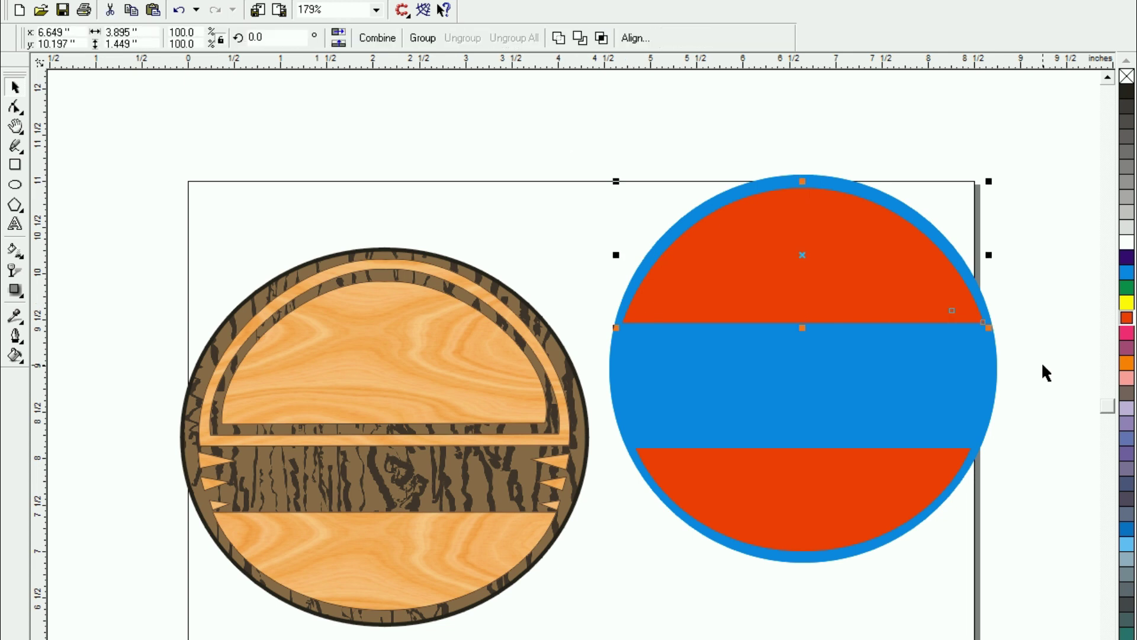
{"action": "left_click", "coordinate": [542, 148]}
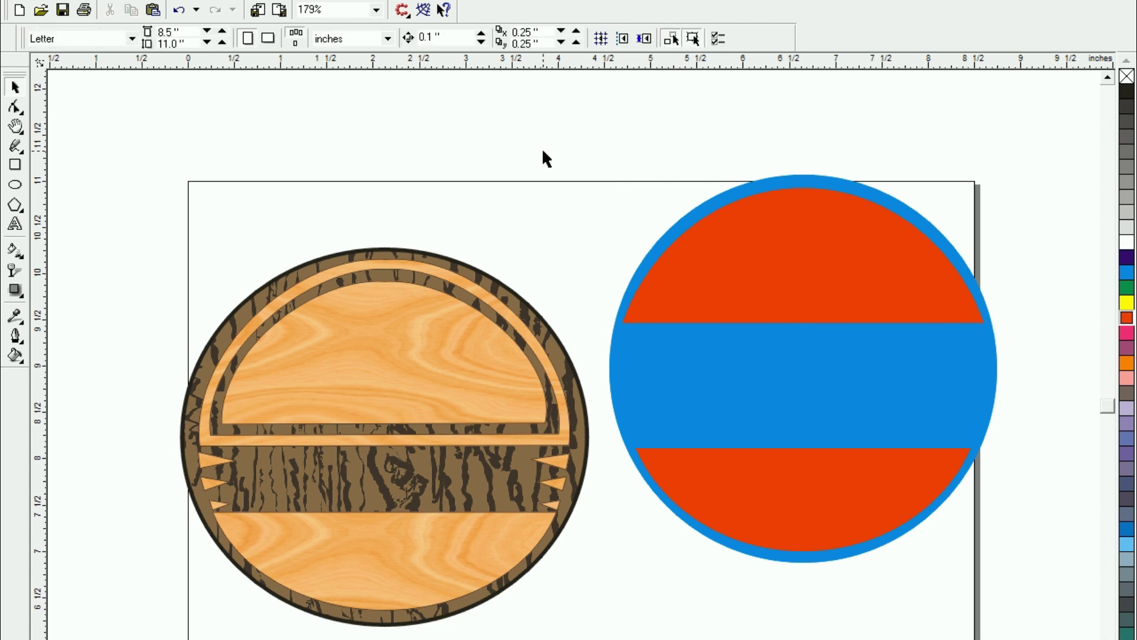
{"action": "left_click", "coordinate": [742, 279]}
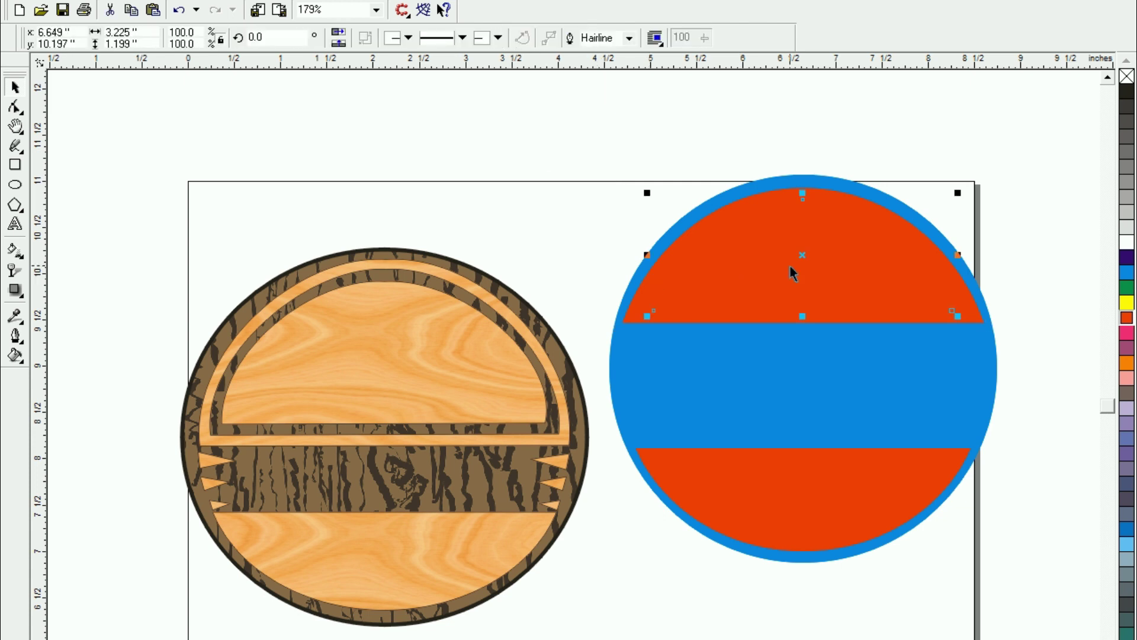
- Make a smaller inner half-circle copy, framed by a blue arch band, and stretch it wider
{"action": "left_click_drag", "start_coordinate": [958, 193], "coordinate": [946, 197]}
{"action": "key", "text": "Escape"}
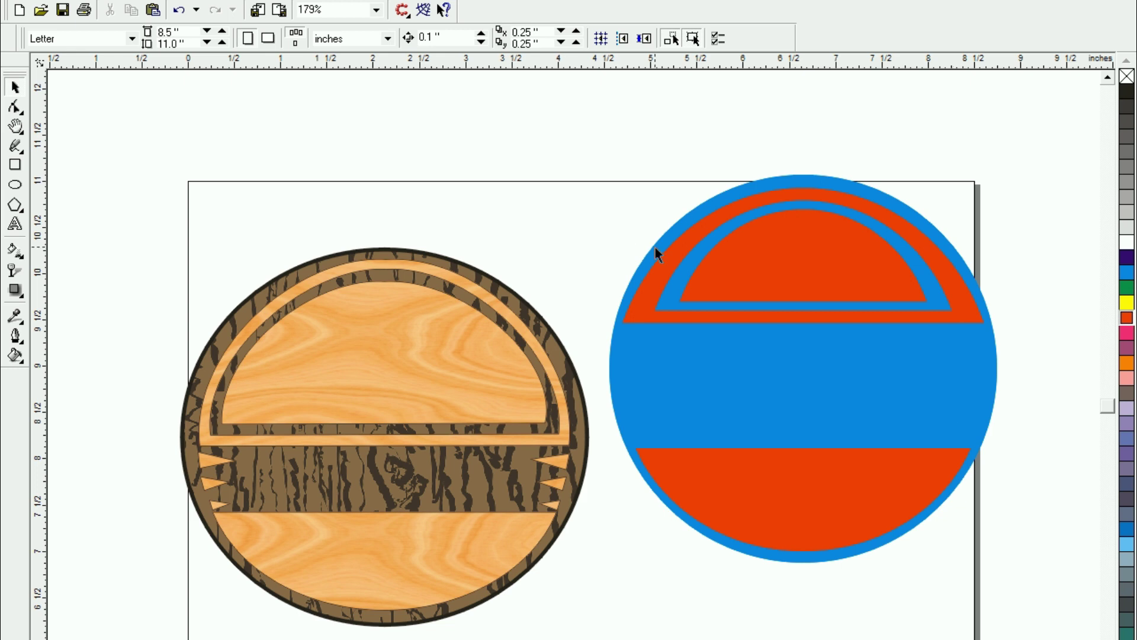
{"action": "left_click", "coordinate": [752, 282]}
{"action": "left_click", "coordinate": [753, 280]}
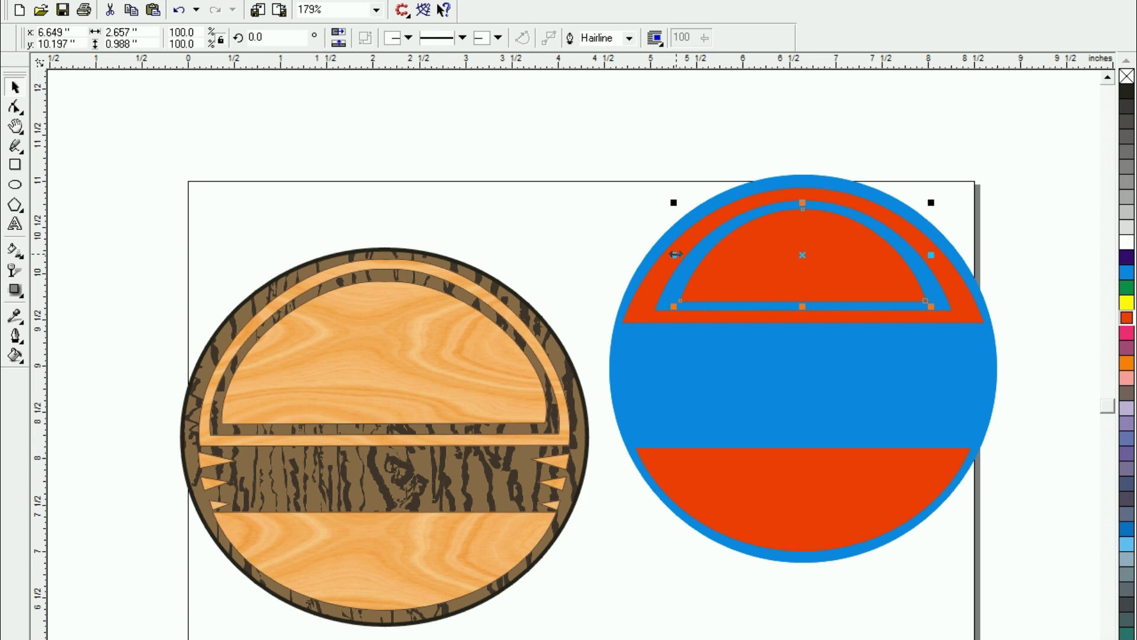
{"action": "left_click_drag", "start_coordinate": [676, 254], "coordinate": [667, 254]}
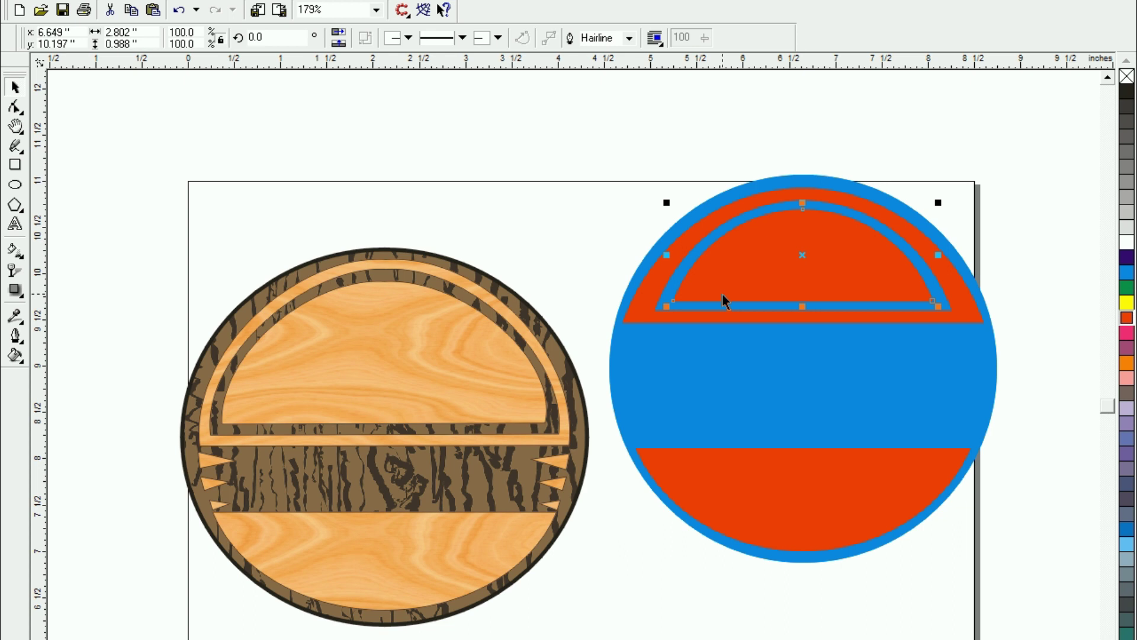
{"action": "left_click", "coordinate": [14, 165]}
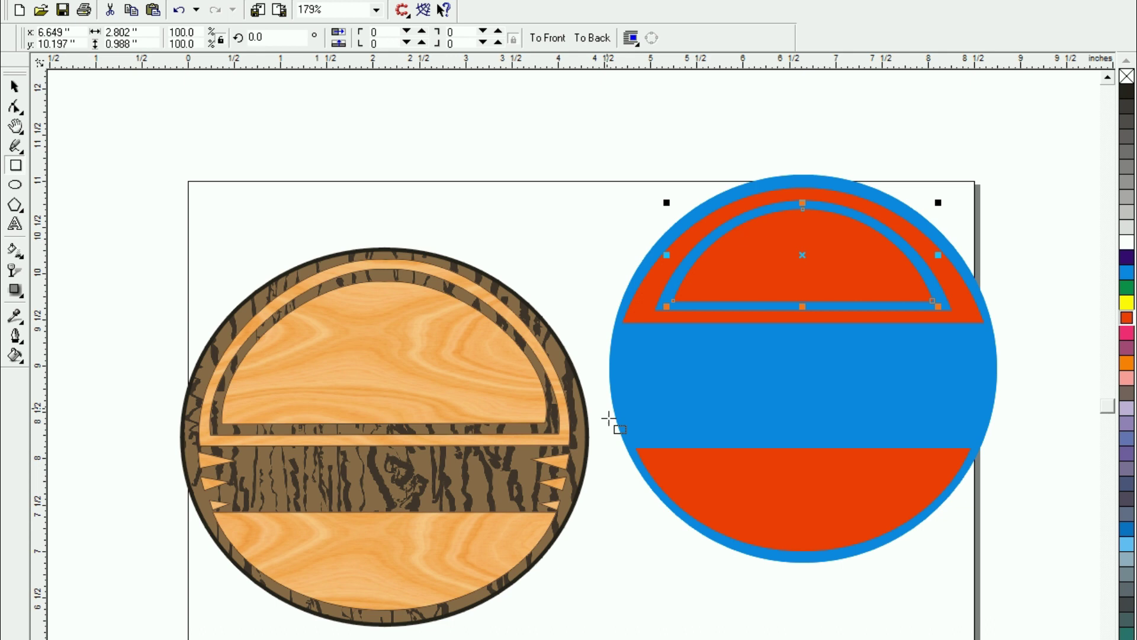
- Draw a small rectangle below the circle and remove its top-right node to form a right triangle
{"action": "mouse_move", "coordinate": [599, 601]}
{"action": "left_mouse_down"}
{"action": "mouse_move", "coordinate": [674, 629]}
{"action": "mouse_move", "coordinate": [646, 591]}
{"action": "left_mouse_up"}
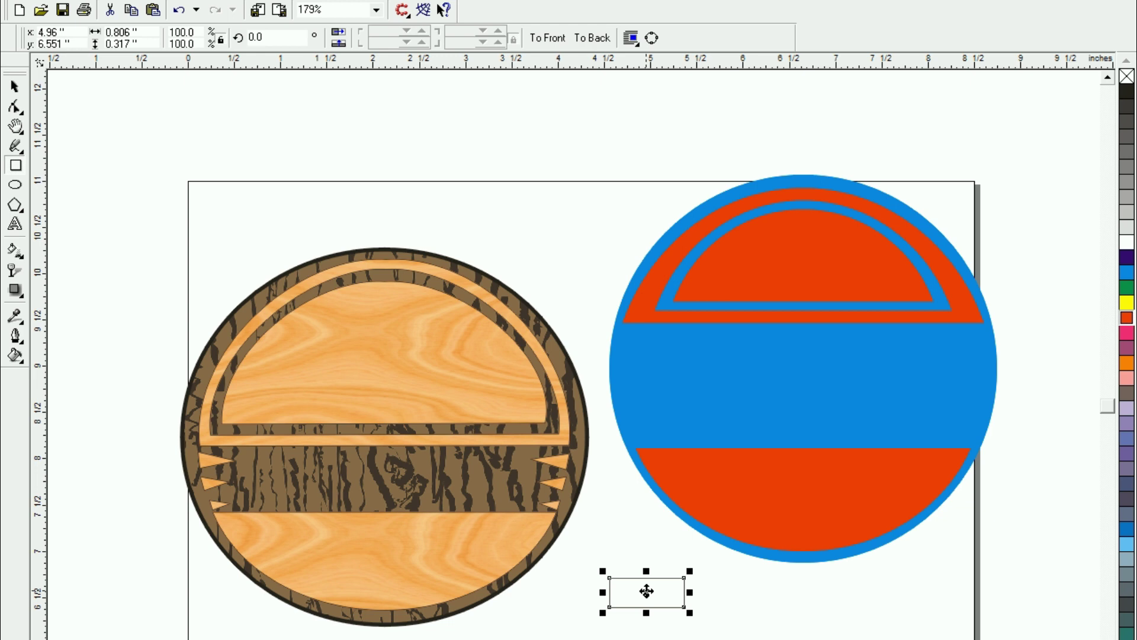
{"action": "key", "text": "shift+F2"}
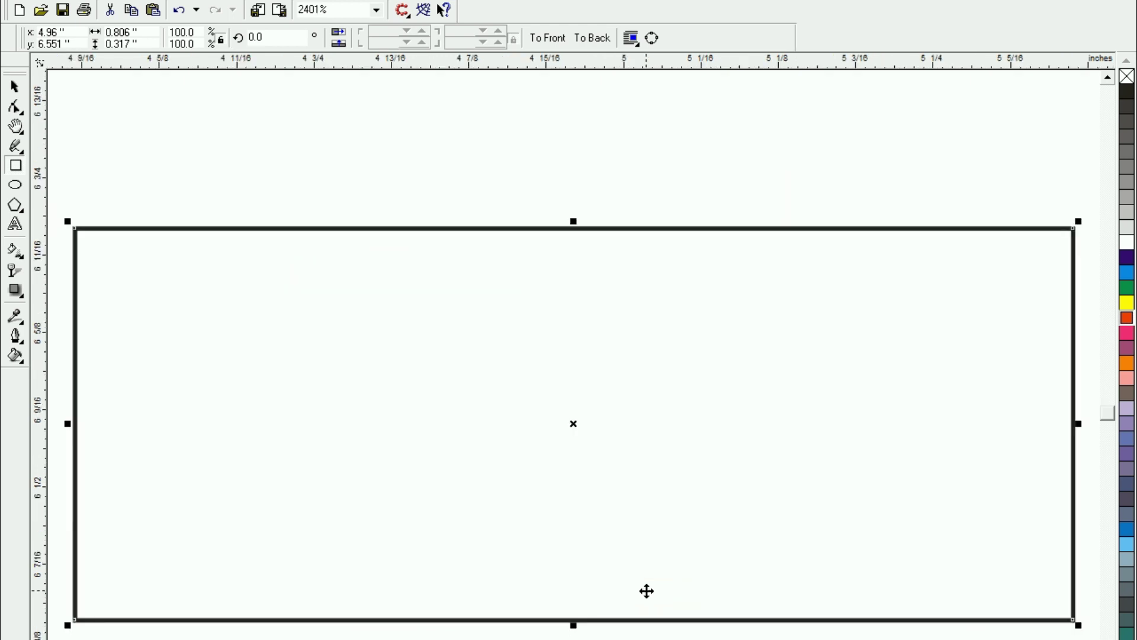
{"action": "left_click", "coordinate": [16, 106]}
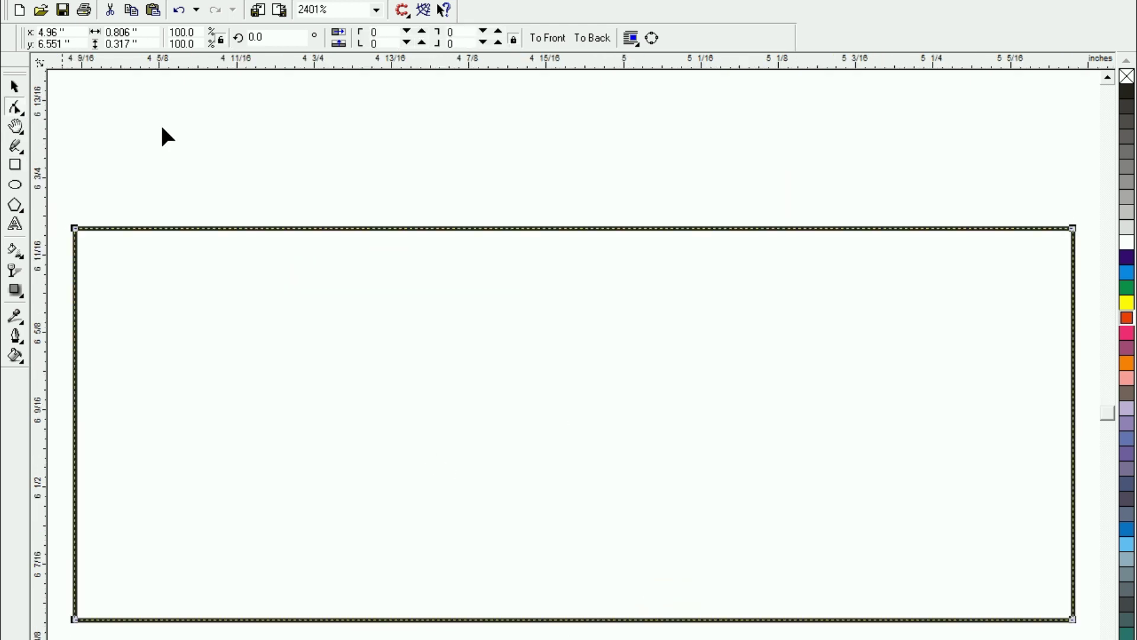
{"action": "left_click", "coordinate": [293, 153]}
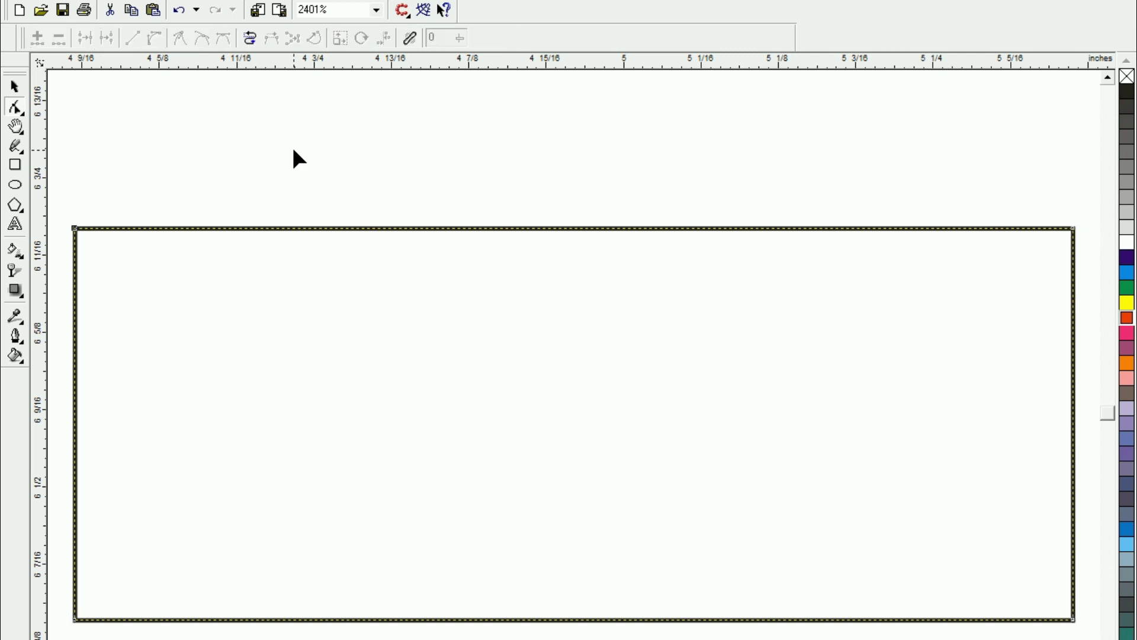
{"action": "double_click", "coordinate": [1074, 229]}
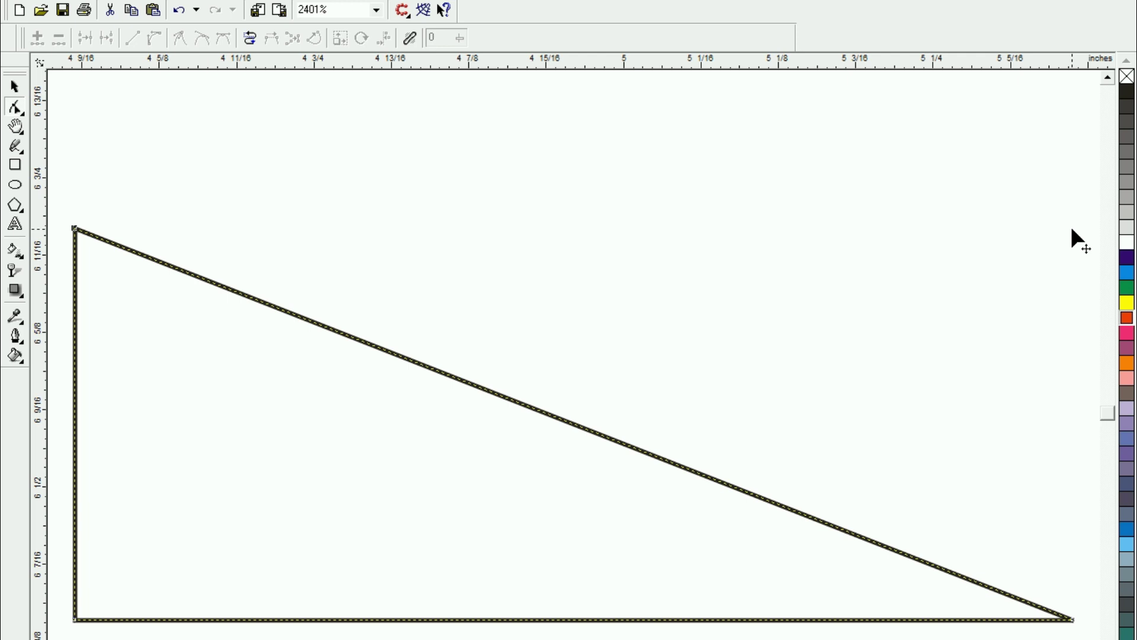
{"action": "key", "text": "F3"}
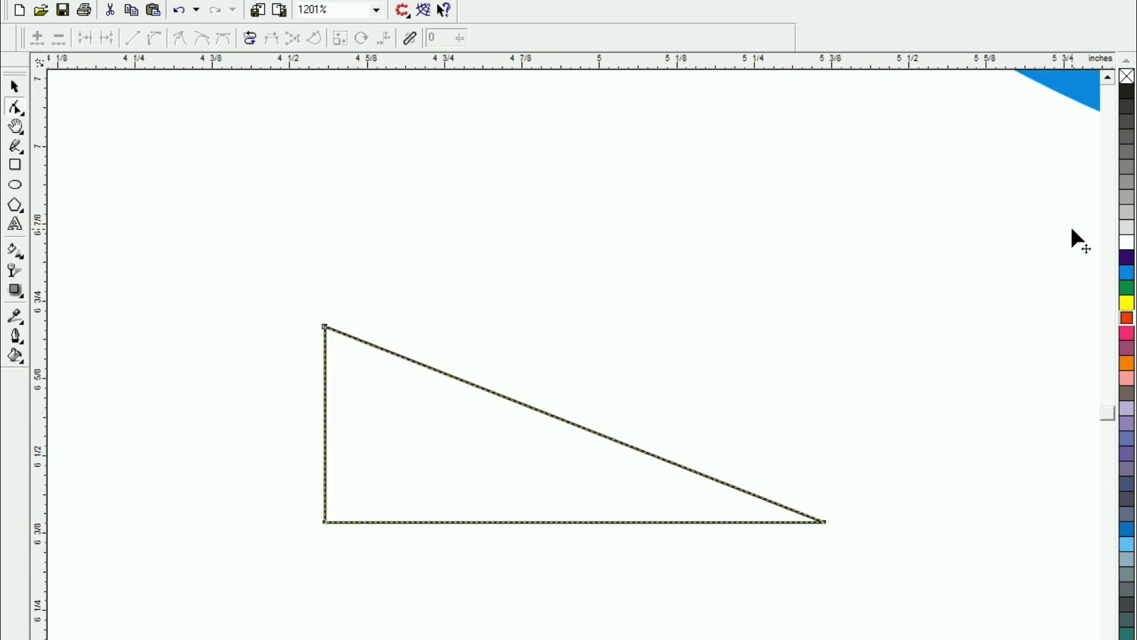
{"action": "key", "text": "F3"}
{"action": "key", "text": "F3"}
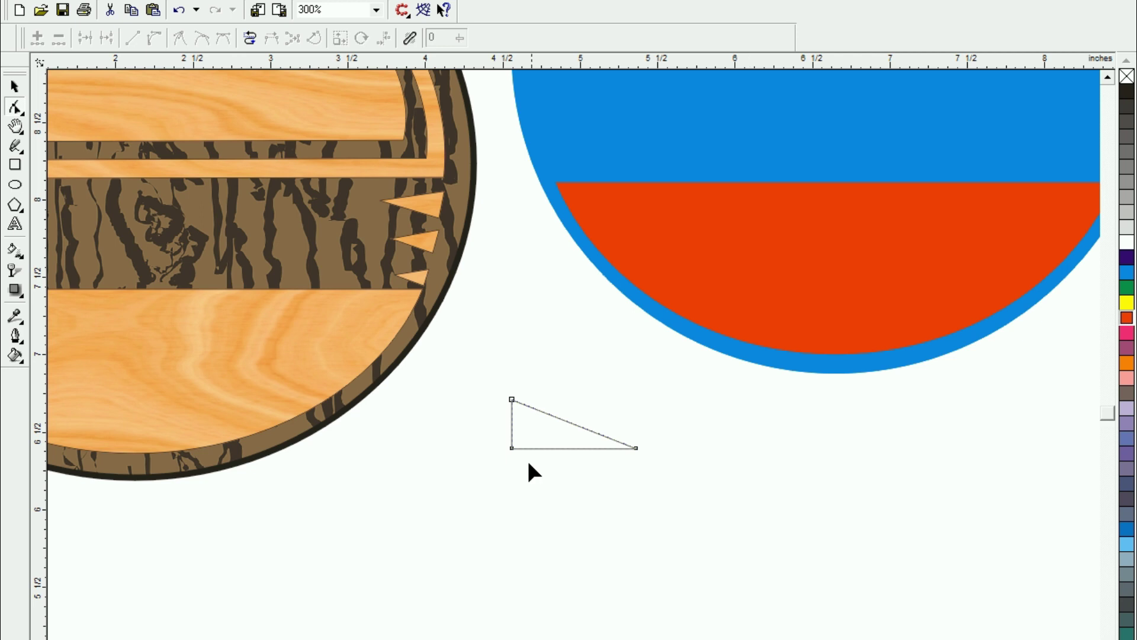
- Fill the triangle red-orange and move it onto the blue band's left edge
{"action": "left_click", "coordinate": [1126, 319]}
{"action": "key", "text": "F3"}
{"action": "mouse_move", "coordinate": [606, 445]}
{"action": "left_mouse_down"}
{"action": "mouse_move", "coordinate": [617, 246]}
{"action": "mouse_move", "coordinate": [599, 234]}
{"action": "mouse_move", "coordinate": [578, 251]}
{"action": "mouse_move", "coordinate": [595, 262]}
{"action": "left_mouse_up"}
- Shift the smallest triangle copy down below the other two on the band
{"action": "left_click", "coordinate": [528, 347]}
{"action": "left_click", "coordinate": [560, 259]}
{"action": "left_click_drag", "start_coordinate": [560, 259], "coordinate": [570, 265]}
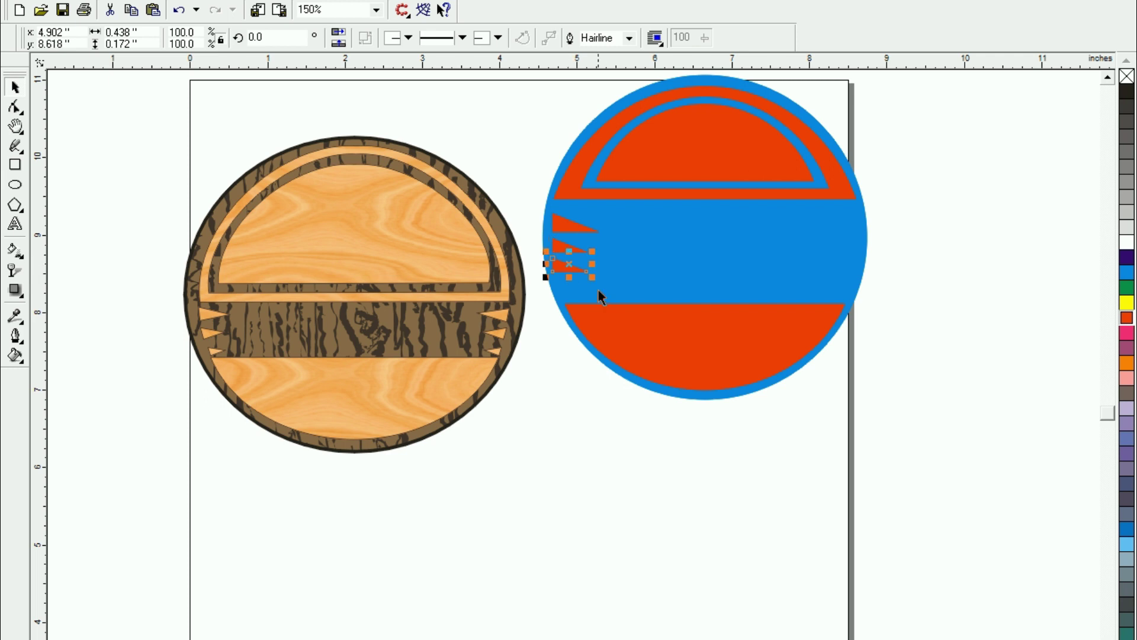
{"action": "left_click", "coordinate": [548, 386]}
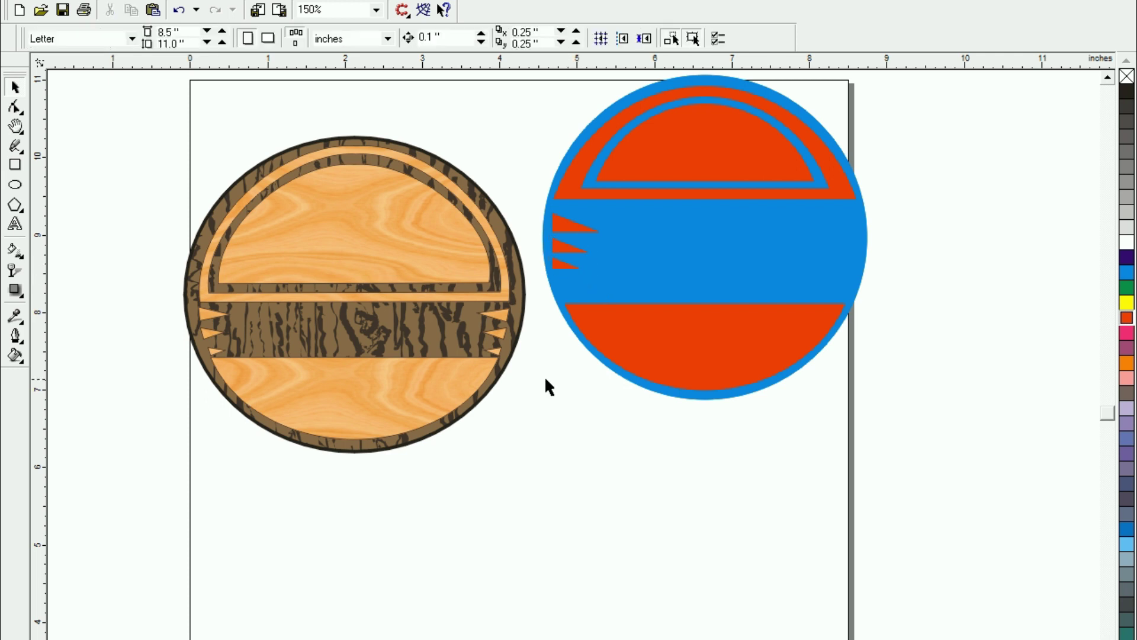
- Place a horizontally mirrored copy of the three red triangles at the blue band's right edge
{"action": "left_click_drag", "start_coordinate": [529, 194], "coordinate": [651, 351]}
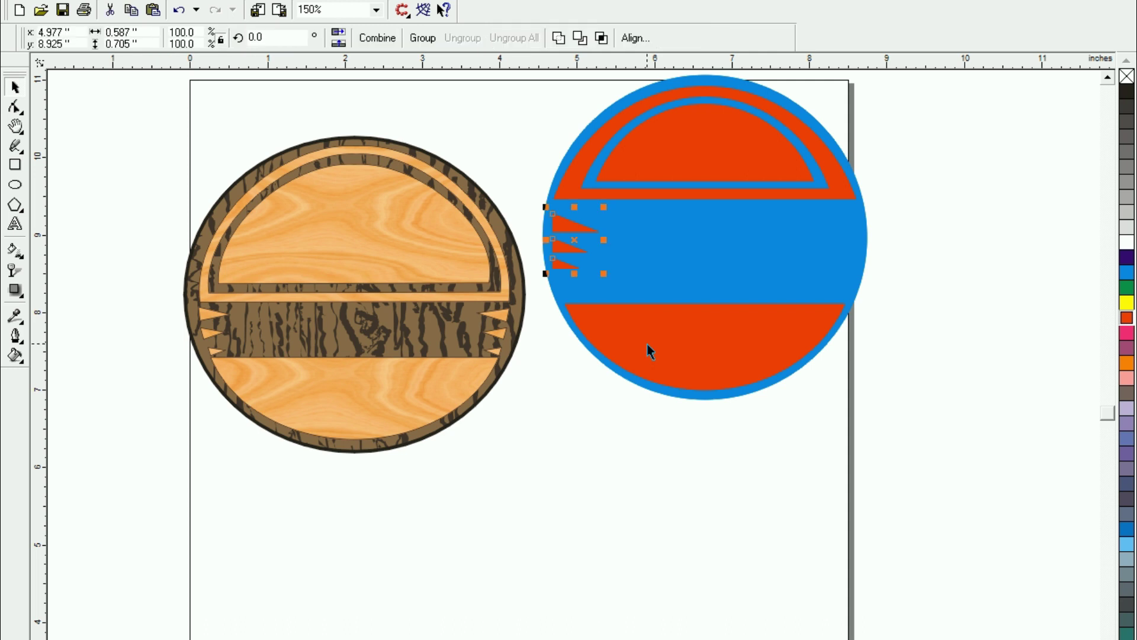
{"action": "left_click", "coordinate": [546, 286]}
{"action": "left_click", "coordinate": [558, 246]}
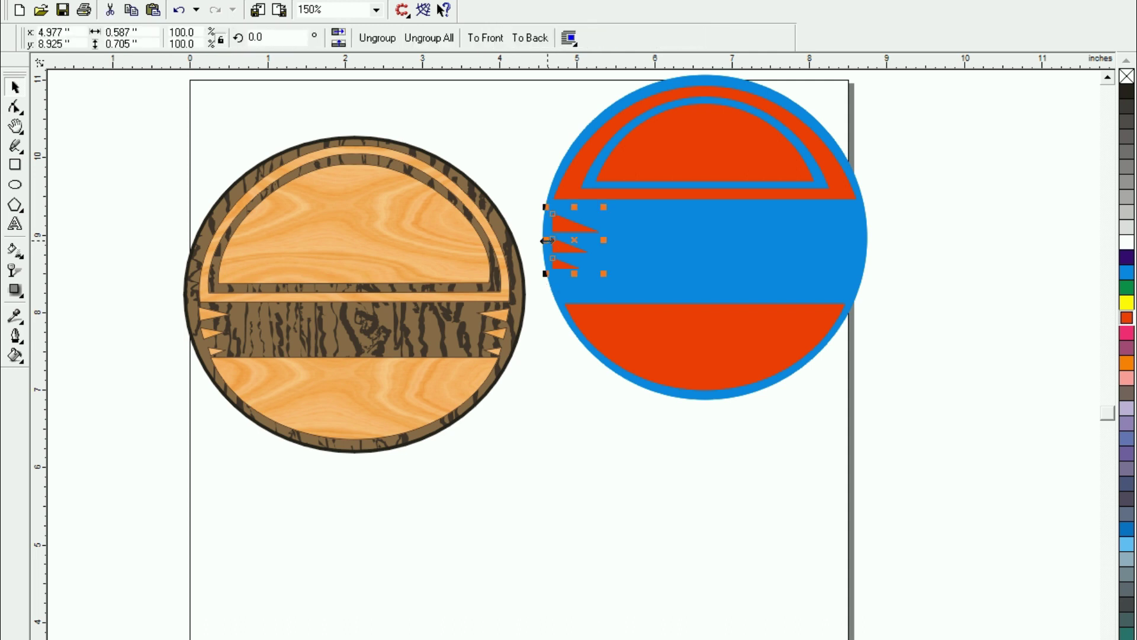
{"action": "left_click_drag", "start_coordinate": [572, 246], "coordinate": [608, 249]}
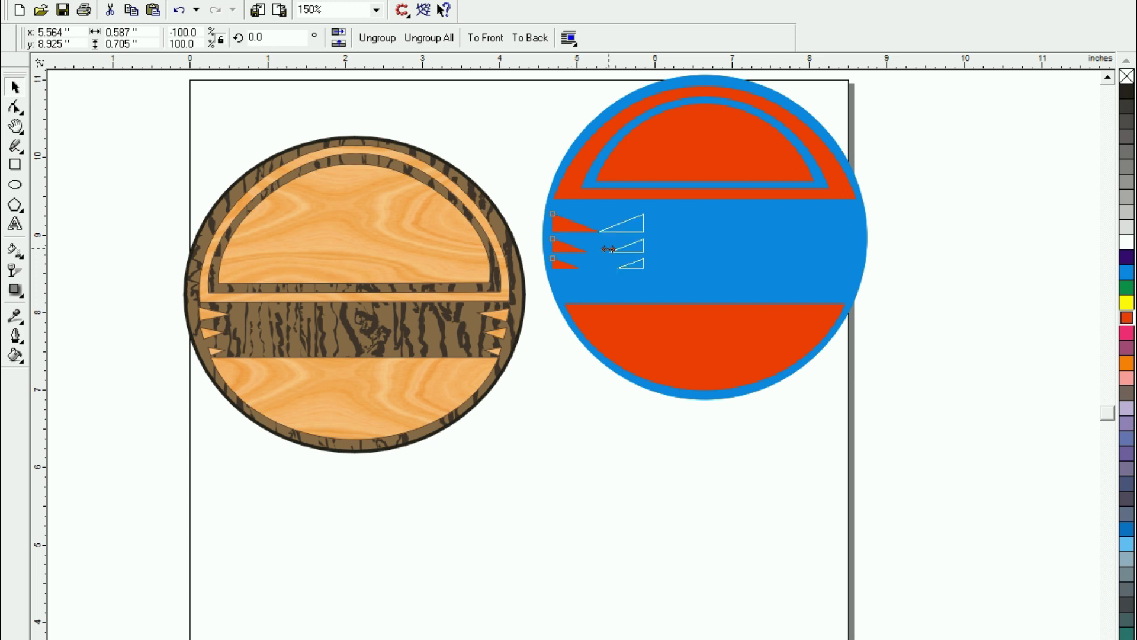
{"action": "left_click_drag", "start_coordinate": [624, 246], "coordinate": [832, 239]}
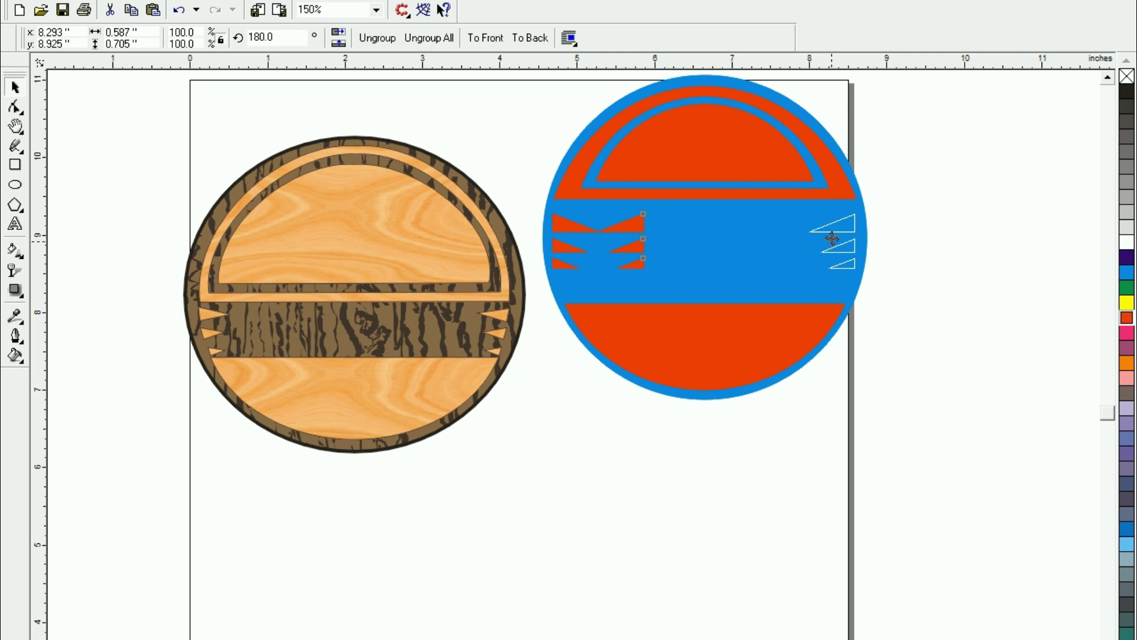
{"action": "left_click_drag", "start_coordinate": [832, 238], "coordinate": [832, 239]}
{"action": "left_click", "coordinate": [666, 469]}
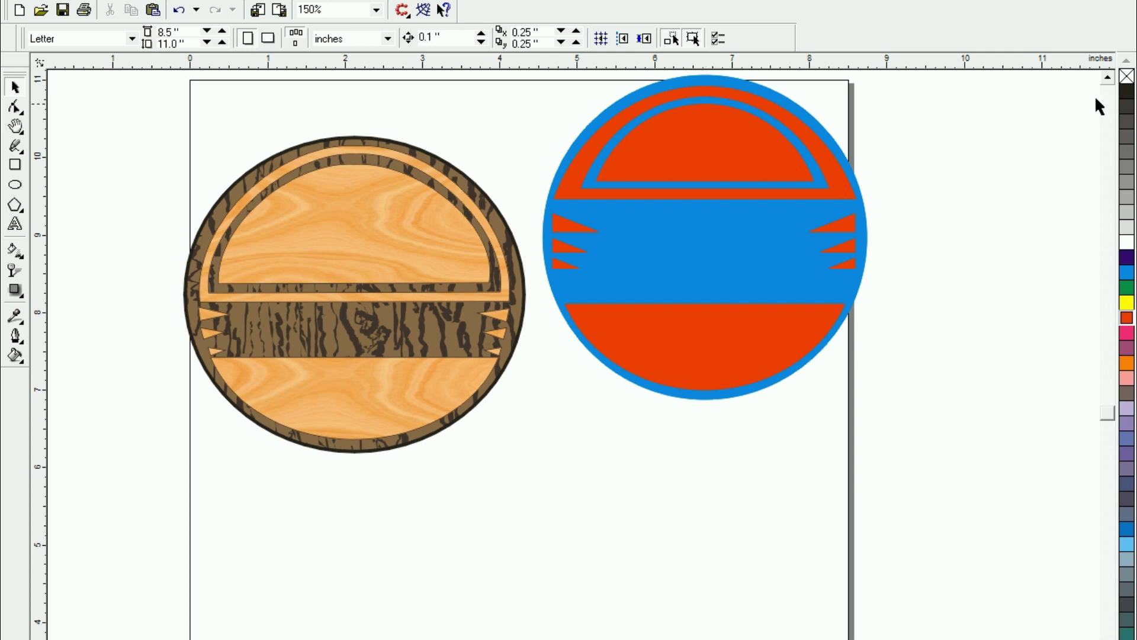
{"action": "scroll", "coordinate": [1095, 99], "scroll_direction": "up", "scroll_amount": 1}
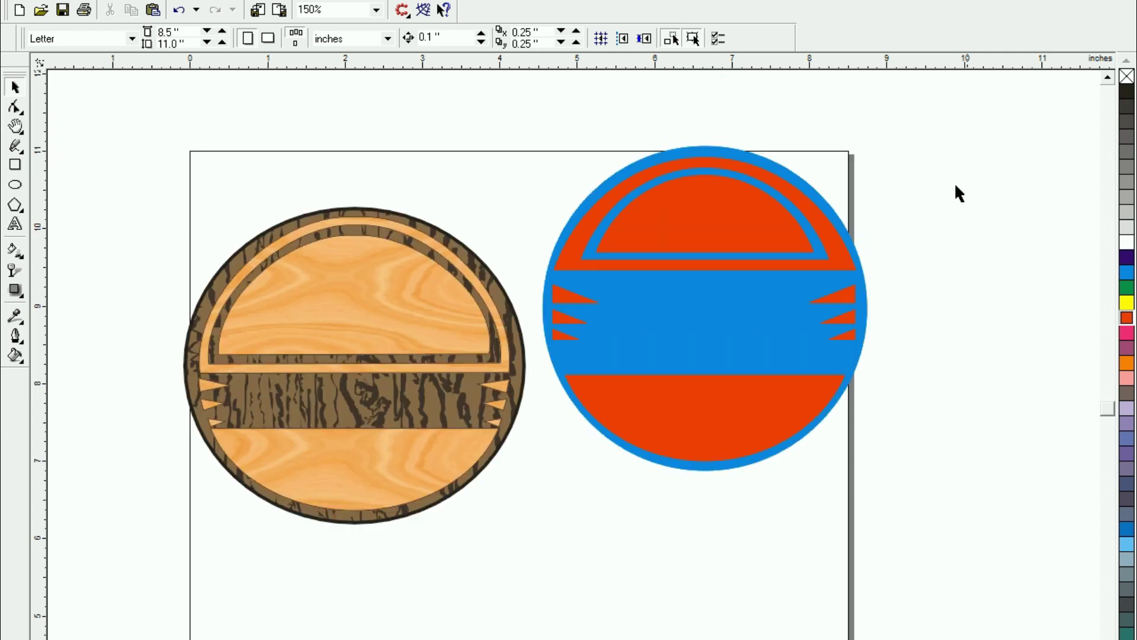
- Drag the red-and-blue circle group down level with the wooden circle
{"action": "left_click", "coordinate": [680, 411]}
{"action": "left_click_drag", "start_coordinate": [687, 310], "coordinate": [692, 383]}
{"action": "left_click", "coordinate": [577, 570]}
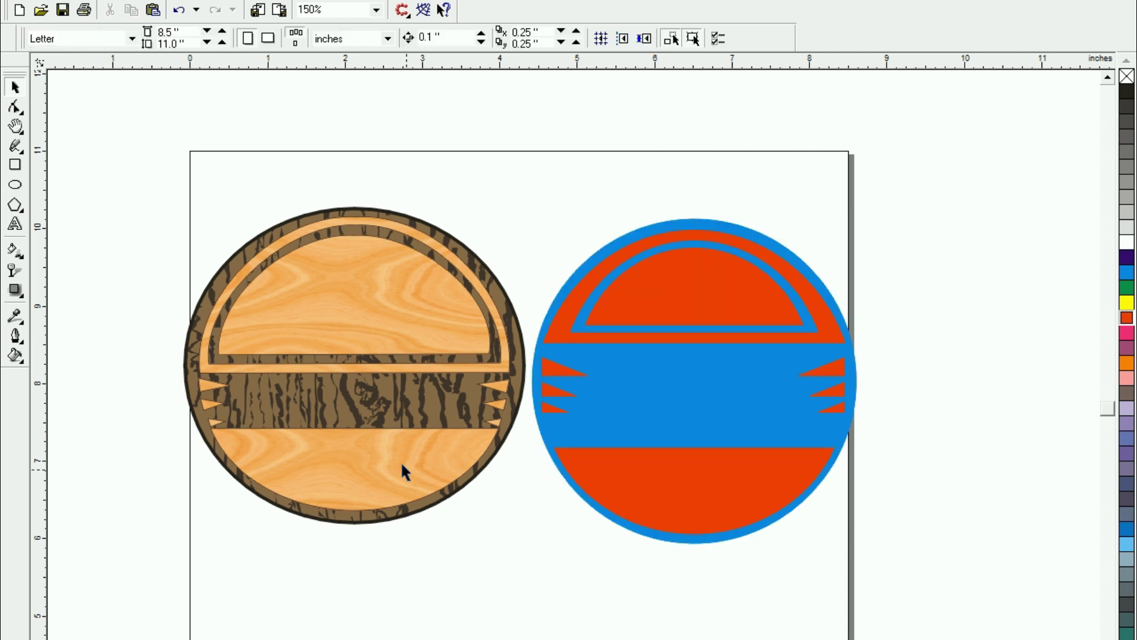
- Check the wooden circle's parts, zoom to fit both circles, then zoom out to the page
{"action": "left_click", "coordinate": [341, 321]}
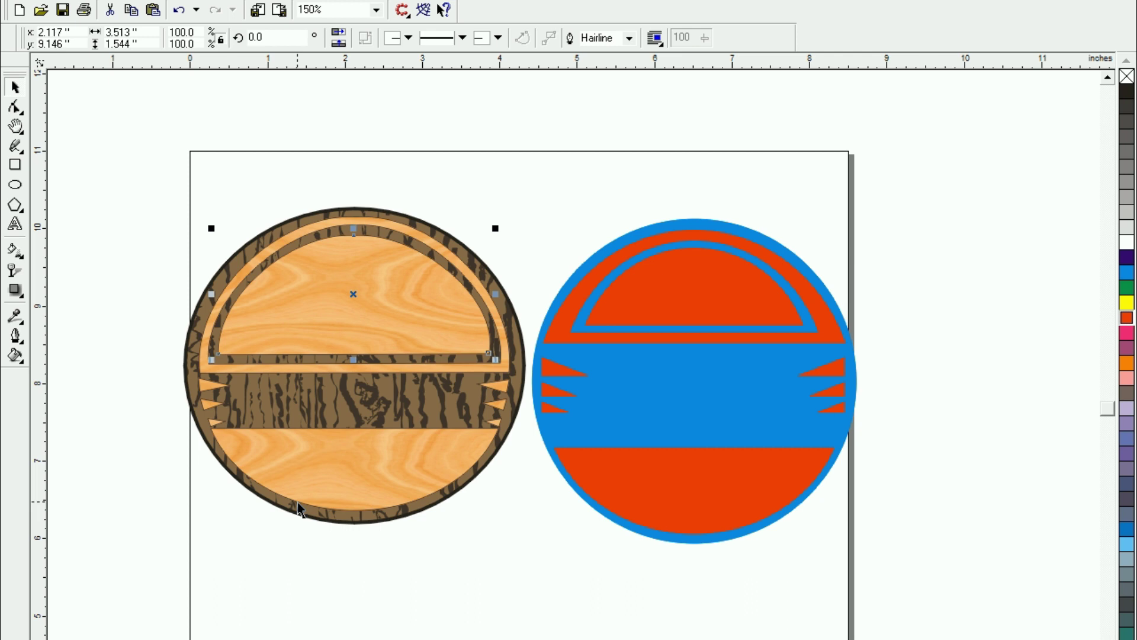
{"action": "left_click", "coordinate": [294, 541]}
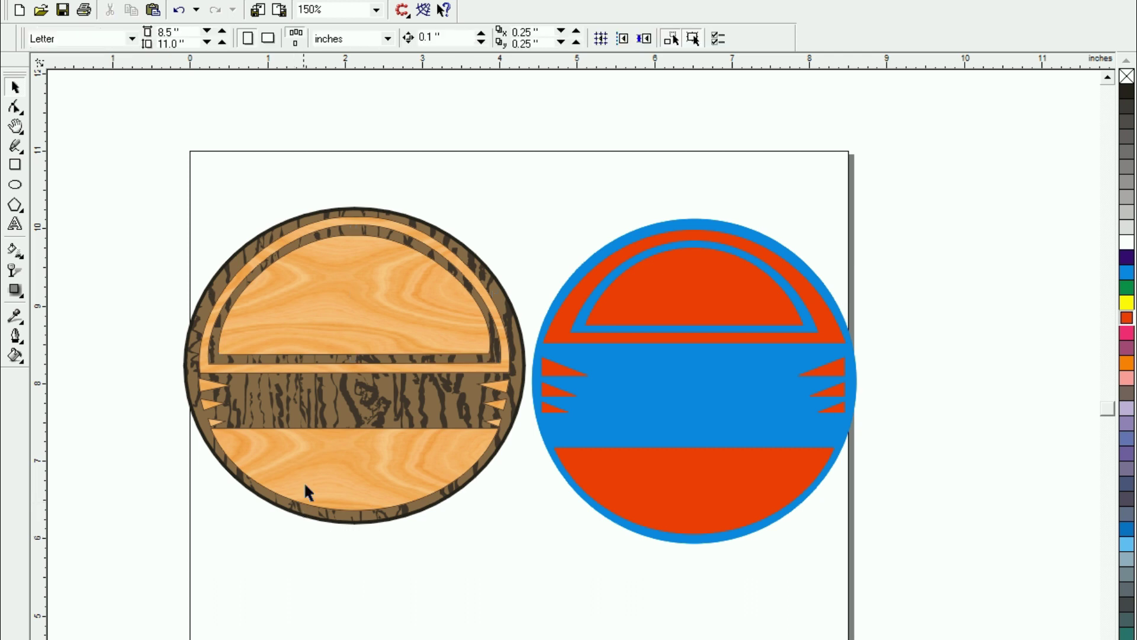
{"action": "left_click", "coordinate": [333, 404]}
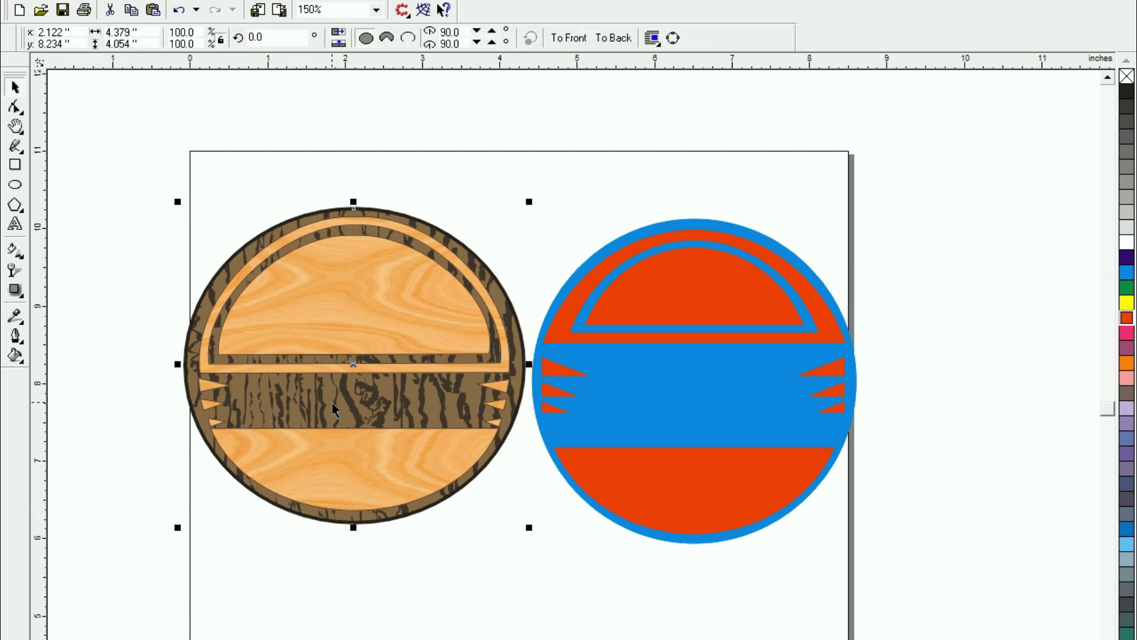
{"action": "left_click", "coordinate": [428, 580]}
{"action": "left_click", "coordinate": [373, 392]}
{"action": "left_click", "coordinate": [349, 483]}
{"action": "left_click", "coordinate": [306, 272]}
{"action": "key", "text": "ctrl+a"}
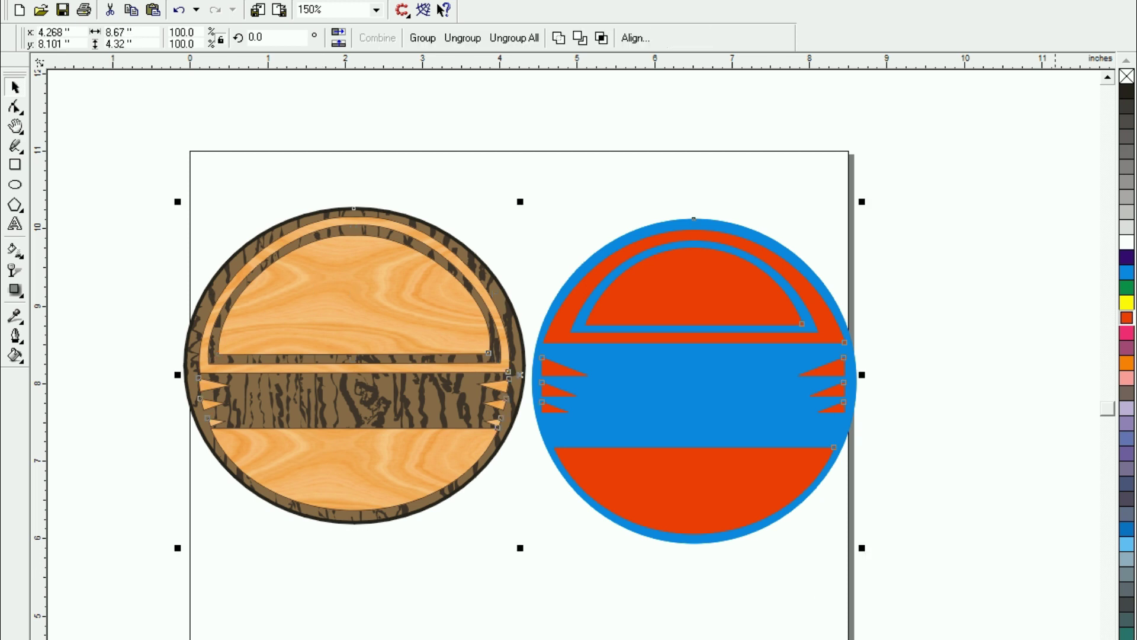
{"action": "key", "text": "shift+F2"}
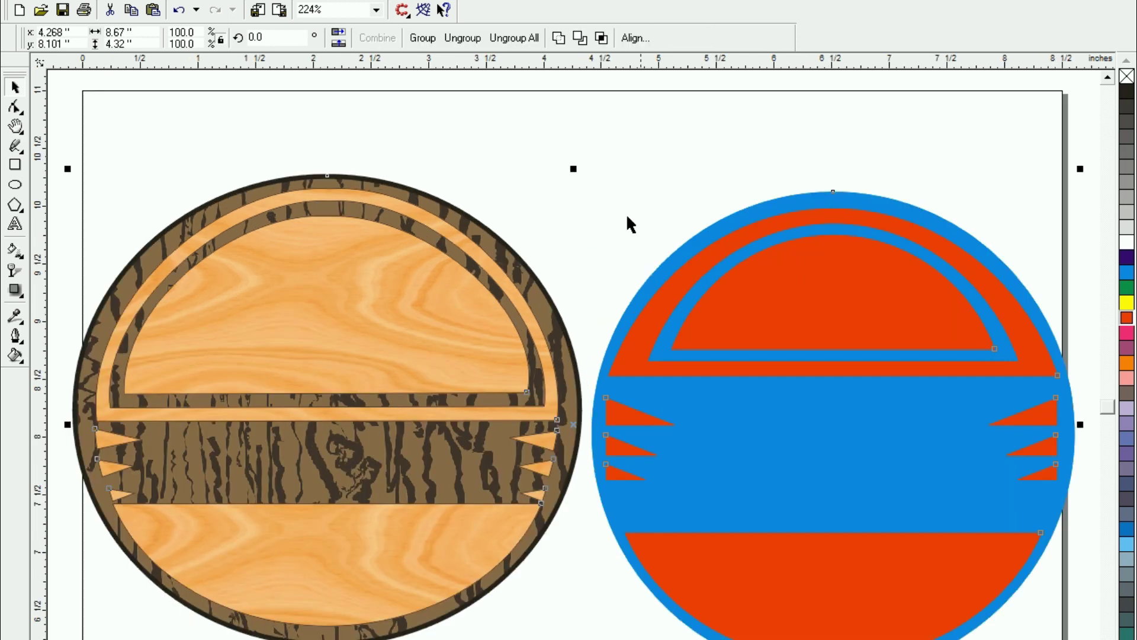
{"action": "left_click", "coordinate": [627, 217]}
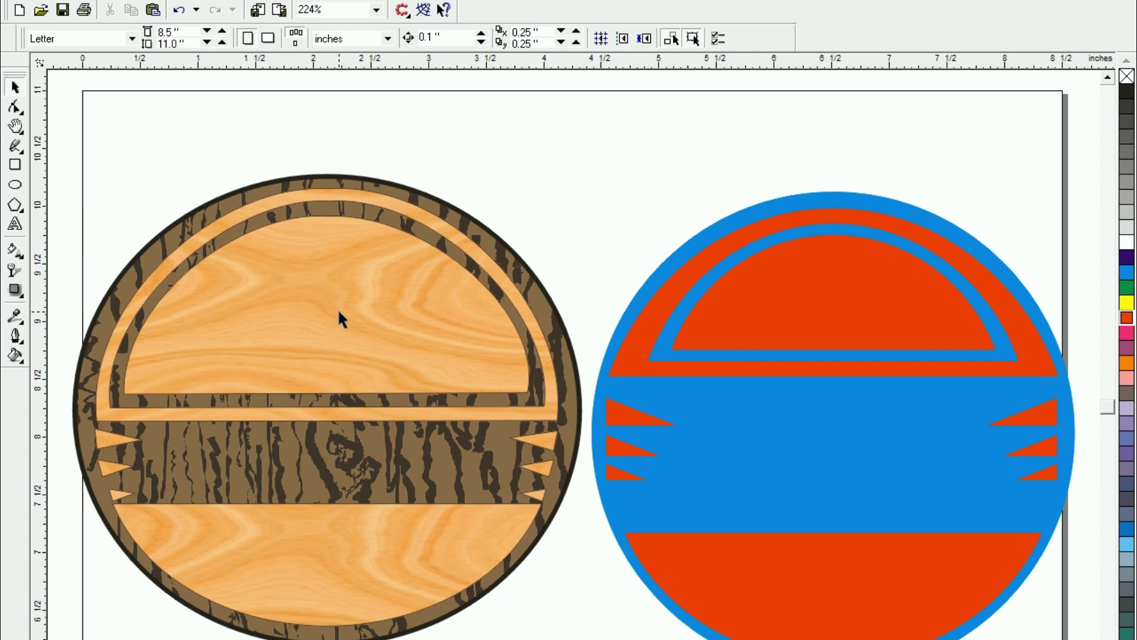
{"action": "key", "text": "F3"}
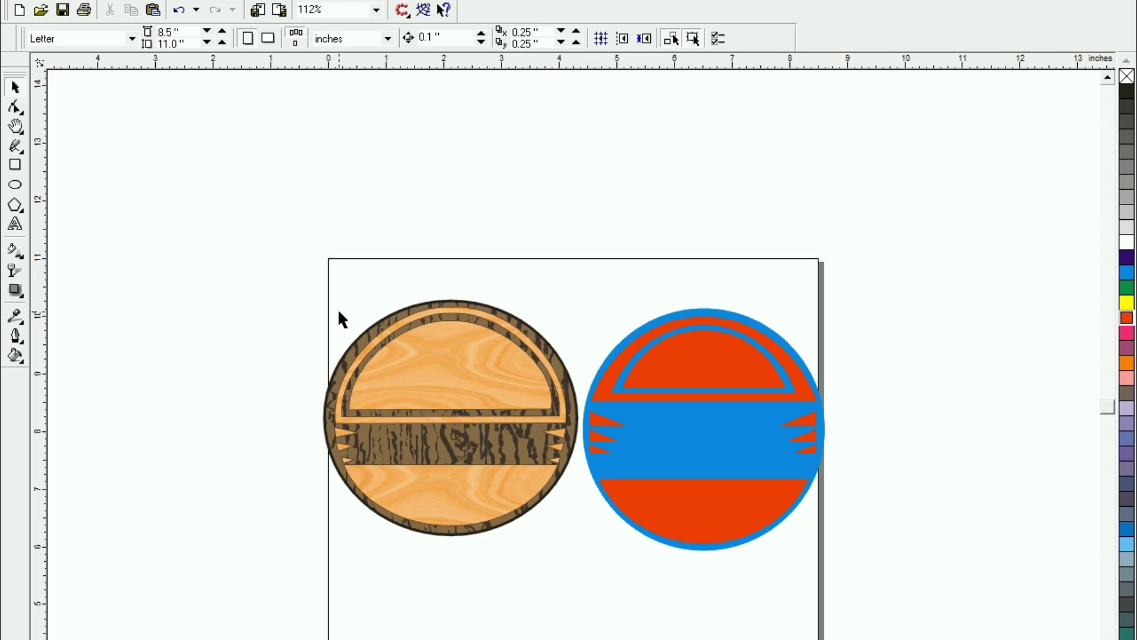
- Restore the wood-textured rectangles and nudge the bark rectangle slightly right and down
{"action": "key", "text": "ctrl+z"}
{"action": "key", "text": "ctrl+z"}
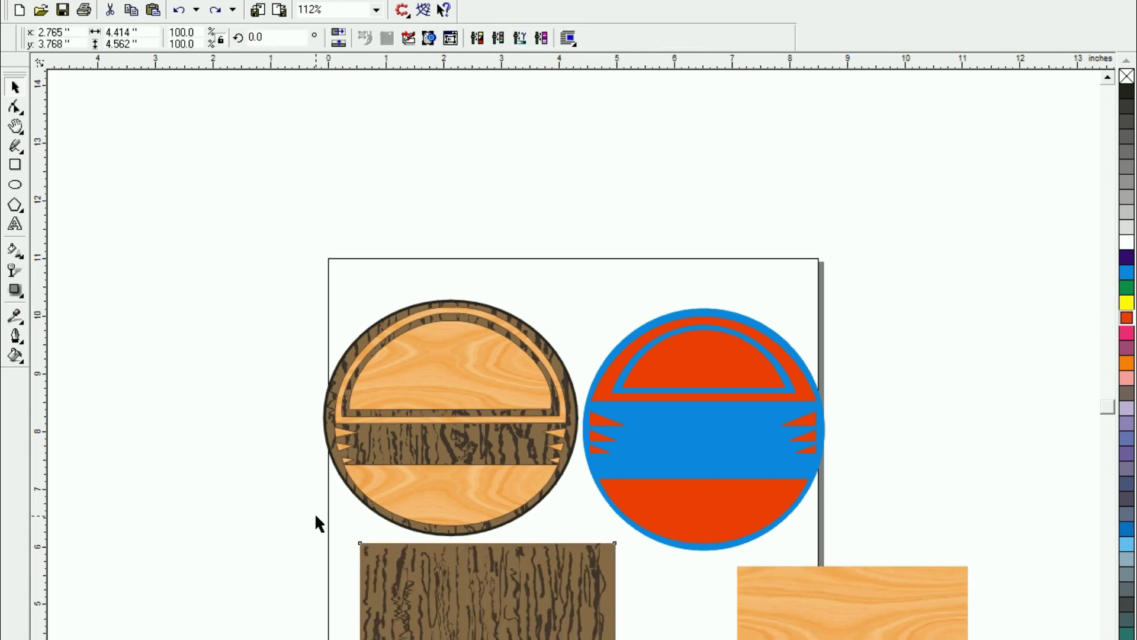
{"action": "left_click", "coordinate": [806, 598]}
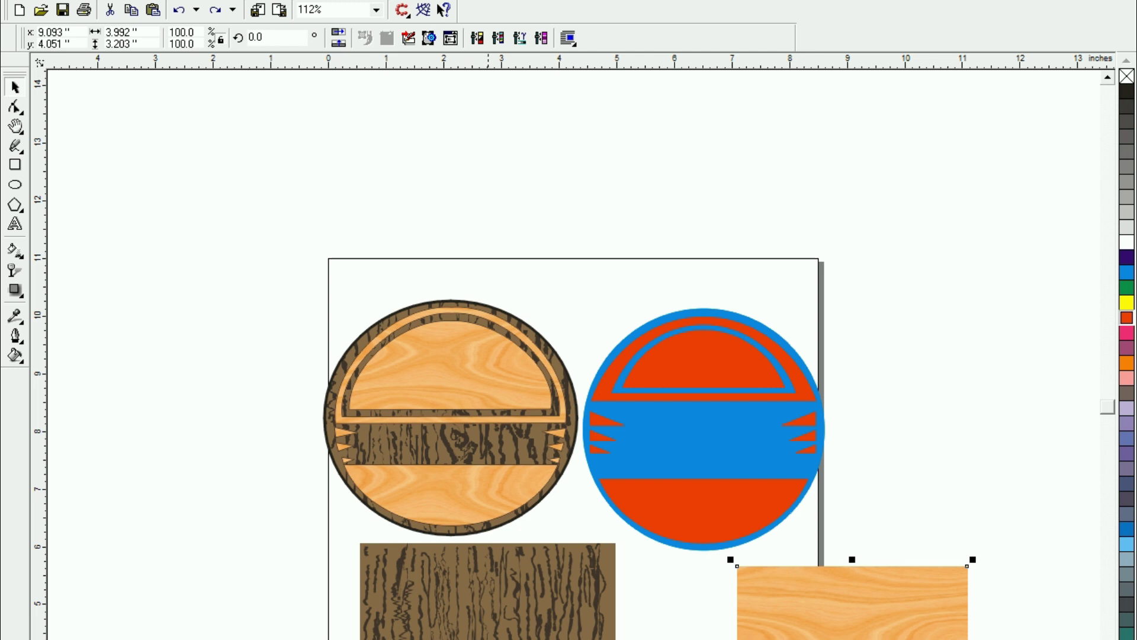
{"action": "key", "text": "Tab"}
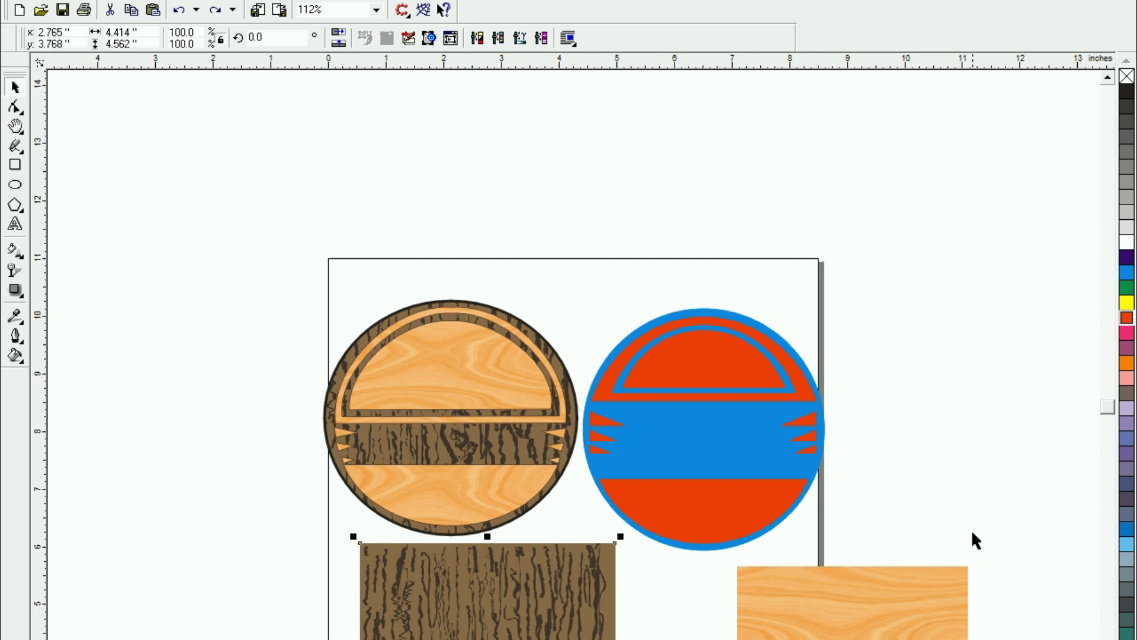
{"action": "left_click_drag", "start_coordinate": [485, 592], "coordinate": [527, 599]}
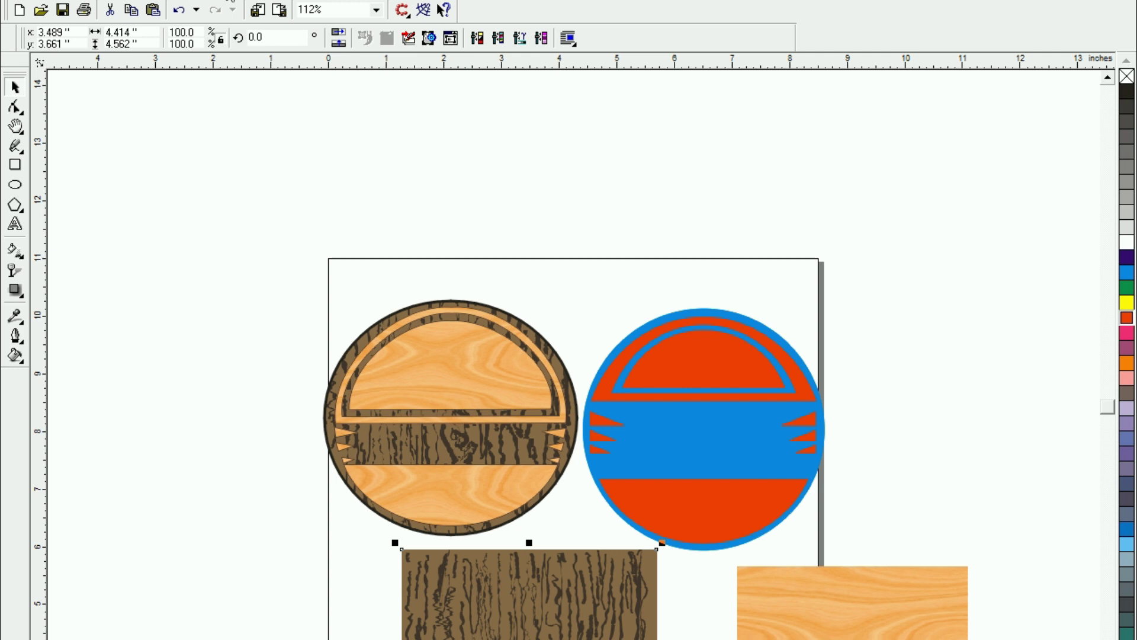
- PowerClip the bark texture inside the emblem's blue rim and band
{"action": "left_click", "coordinate": [225, 0]}
{"action": "left_click", "coordinate": [289, 119]}
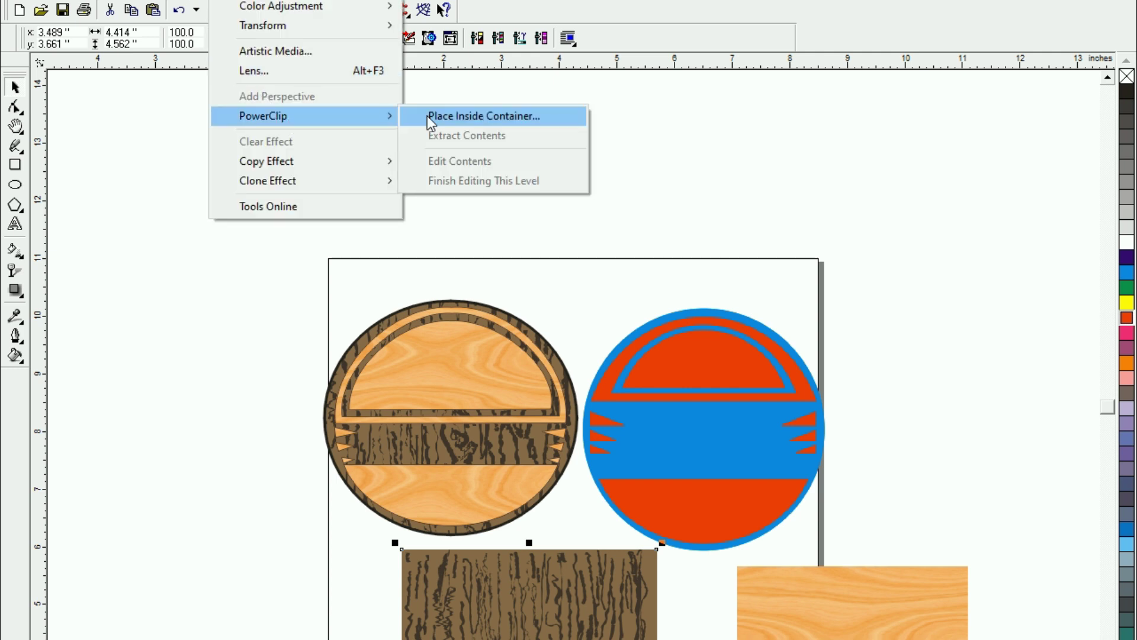
{"action": "left_click", "coordinate": [454, 115]}
{"action": "left_click", "coordinate": [656, 427]}
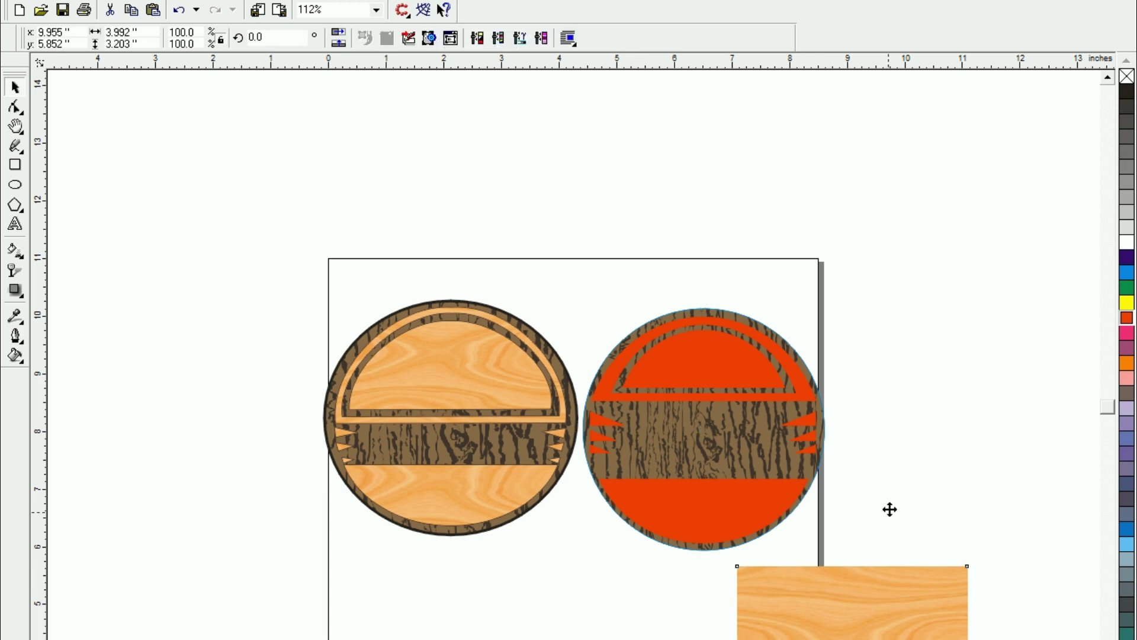
- Move the light wood rectangle beside the emblem and select them together
{"action": "left_click_drag", "start_coordinate": [865, 589], "coordinate": [967, 379]}
{"action": "left_click", "coordinate": [582, 285]}
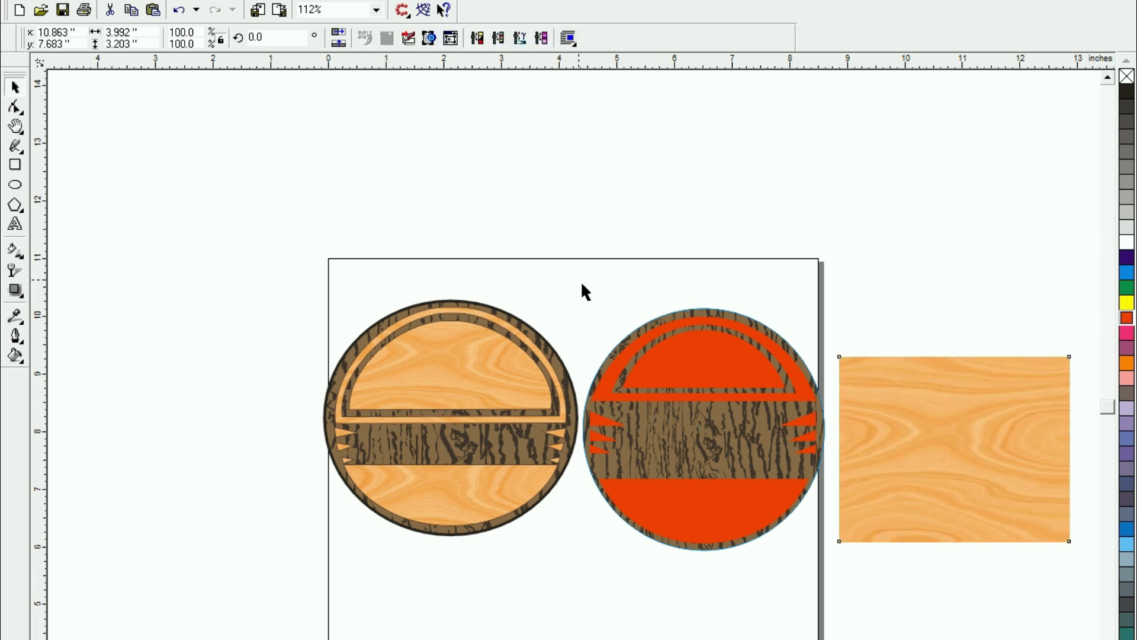
{"action": "left_click", "coordinate": [1028, 493], "text": "shift"}
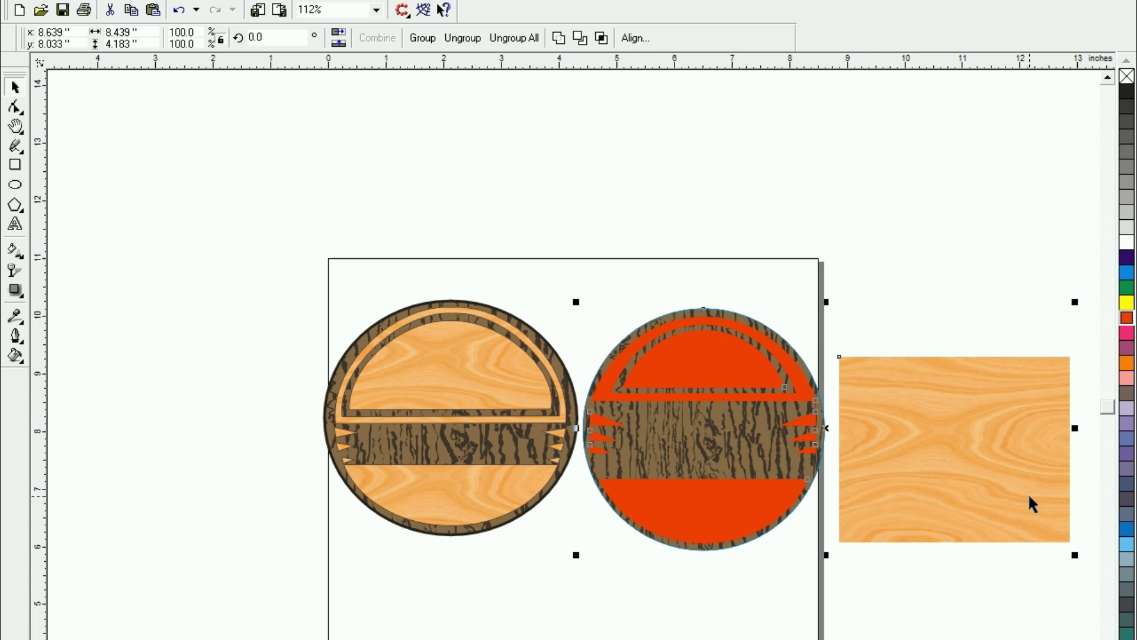
- Zoom in on the emblem and wood rectangle, select the red arch, then zoom back out
{"action": "key", "text": "shift+F2"}
{"action": "left_click", "coordinate": [645, 213]}
{"action": "left_click", "coordinate": [727, 398]}
{"action": "key", "text": "Escape"}
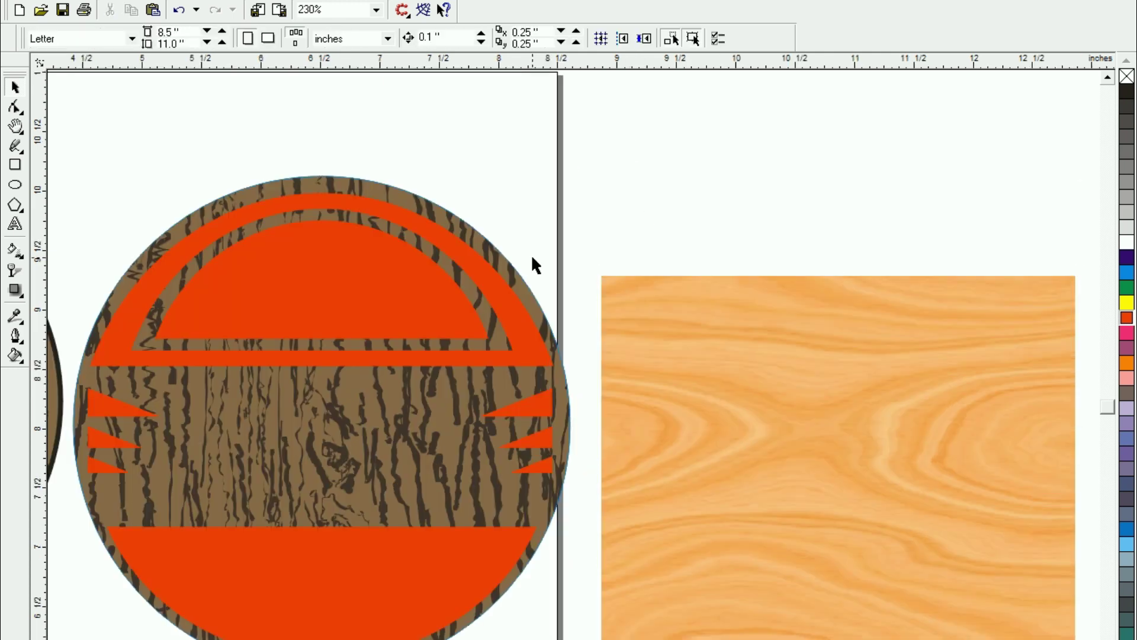
{"action": "left_click", "coordinate": [504, 302]}
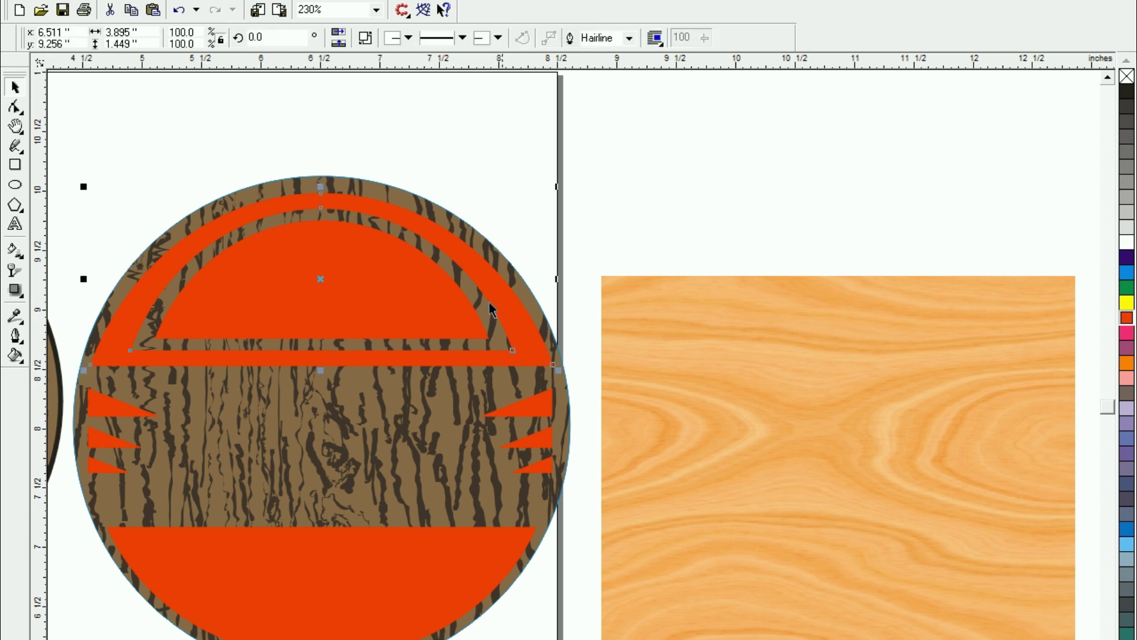
{"action": "key", "text": "F3"}
{"action": "left_click", "coordinate": [234, 271]}
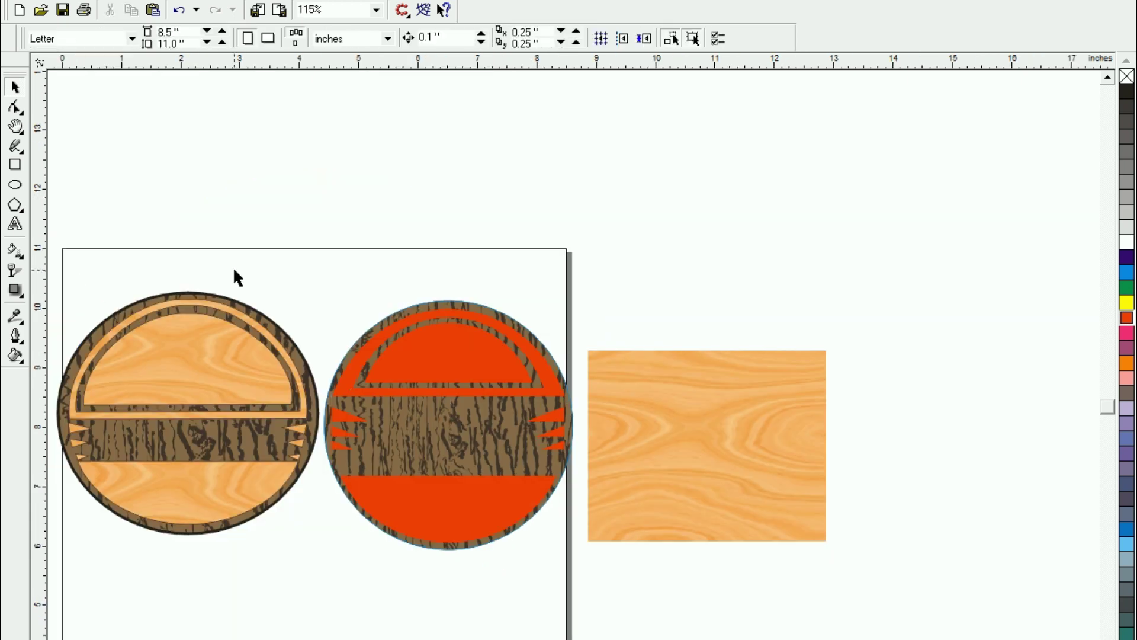
- Try the wood rectangle over the circle, undo it, and drag the bark circle down away
{"action": "left_click_drag", "start_coordinate": [662, 408], "coordinate": [419, 428]}
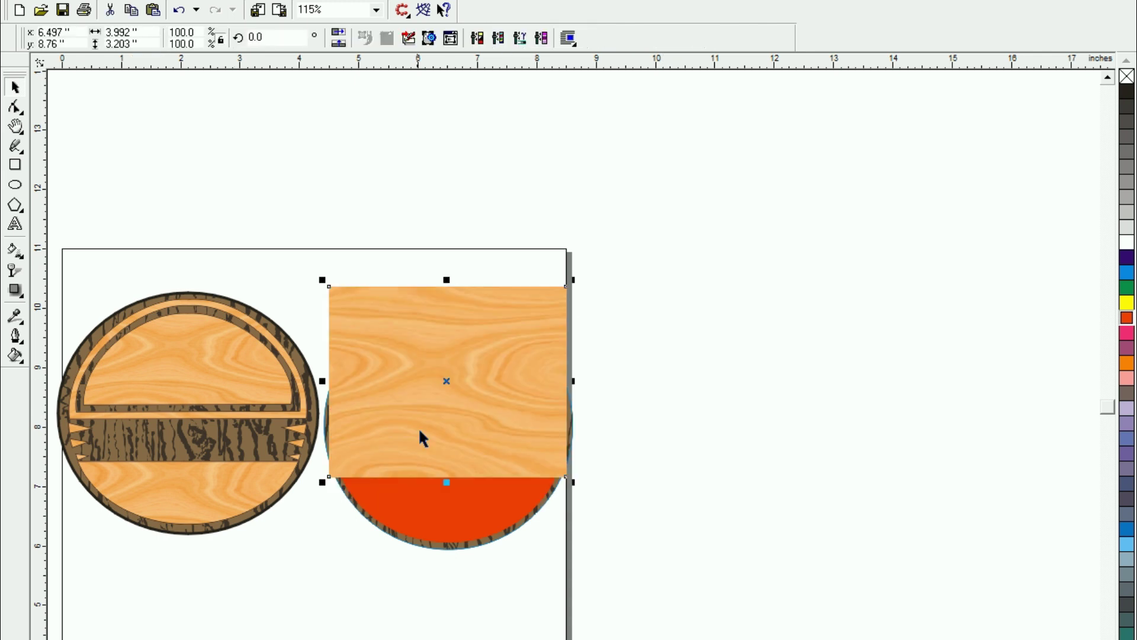
{"action": "left_click_drag", "start_coordinate": [446, 482], "coordinate": [446, 561]}
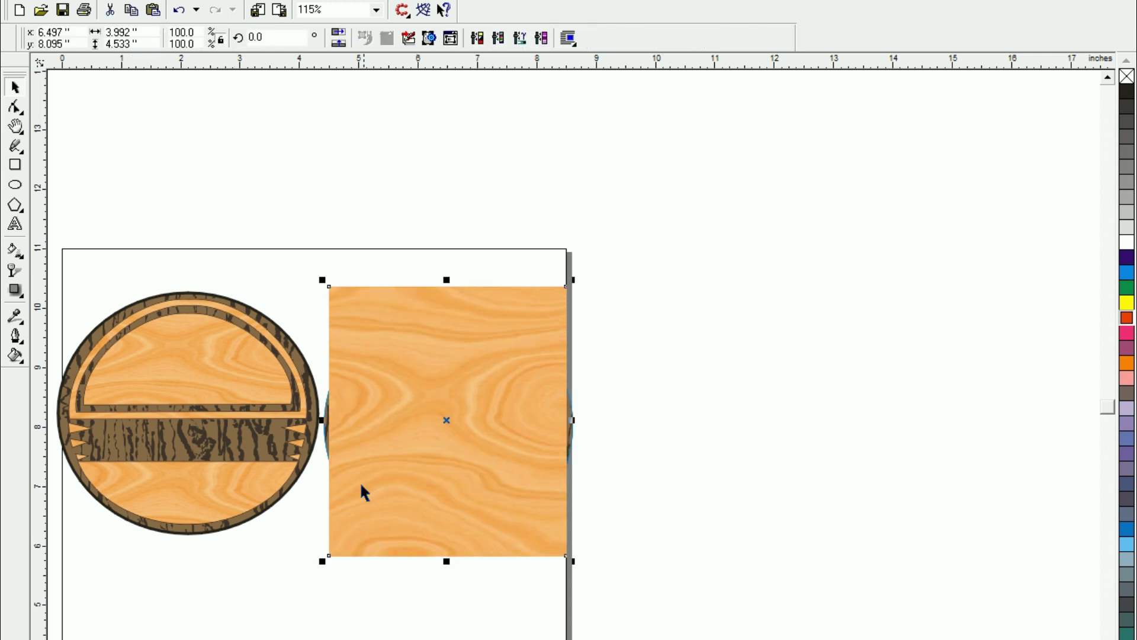
{"action": "left_click_drag", "start_coordinate": [322, 420], "coordinate": [314, 420]}
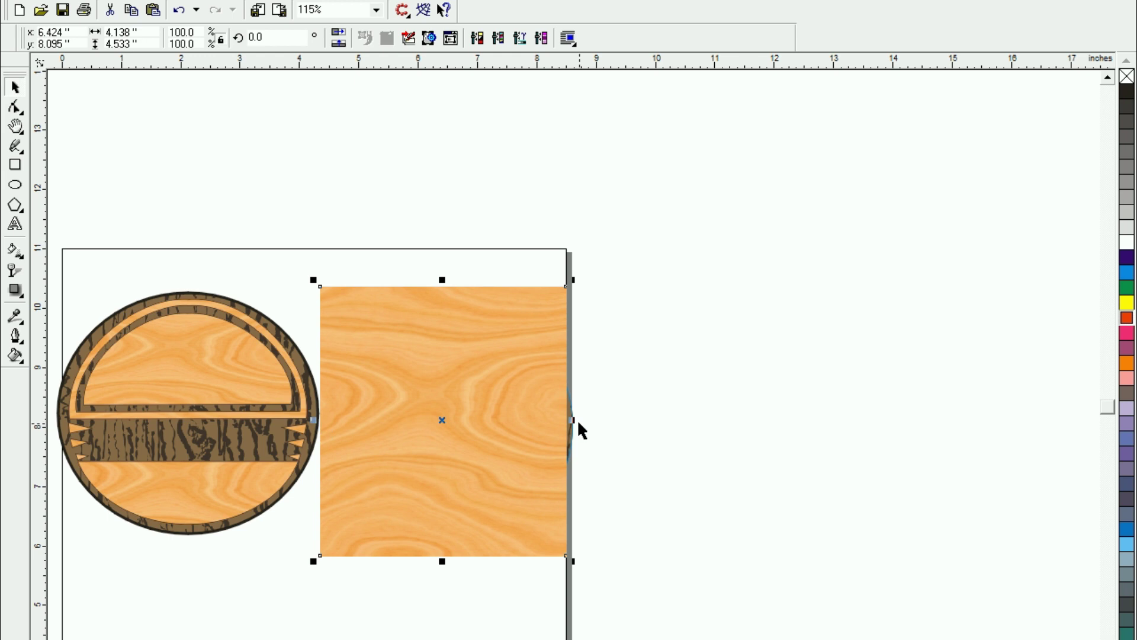
{"action": "key", "text": "ctrl+z"}
{"action": "key", "text": "ctrl+z"}
{"action": "key", "text": "ctrl+z"}
{"action": "mouse_move", "coordinate": [423, 451]}
{"action": "left_mouse_down"}
{"action": "mouse_move", "coordinate": [294, 549]}
{"action": "mouse_move", "coordinate": [221, 637]}
{"action": "left_mouse_up"}
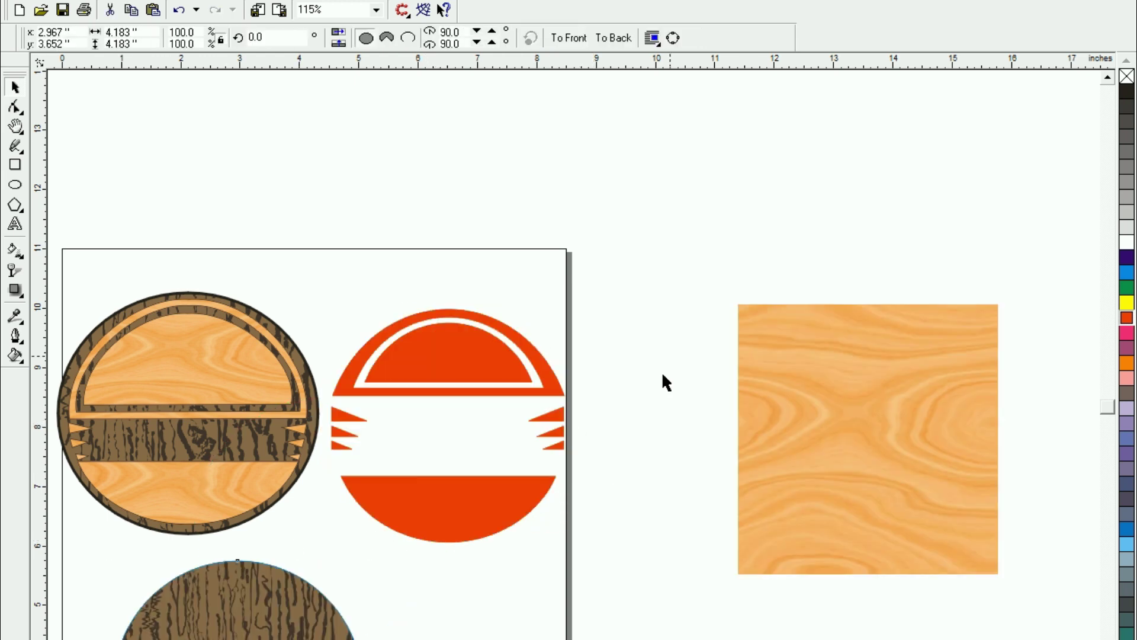
{"action": "key", "text": "Tab"}
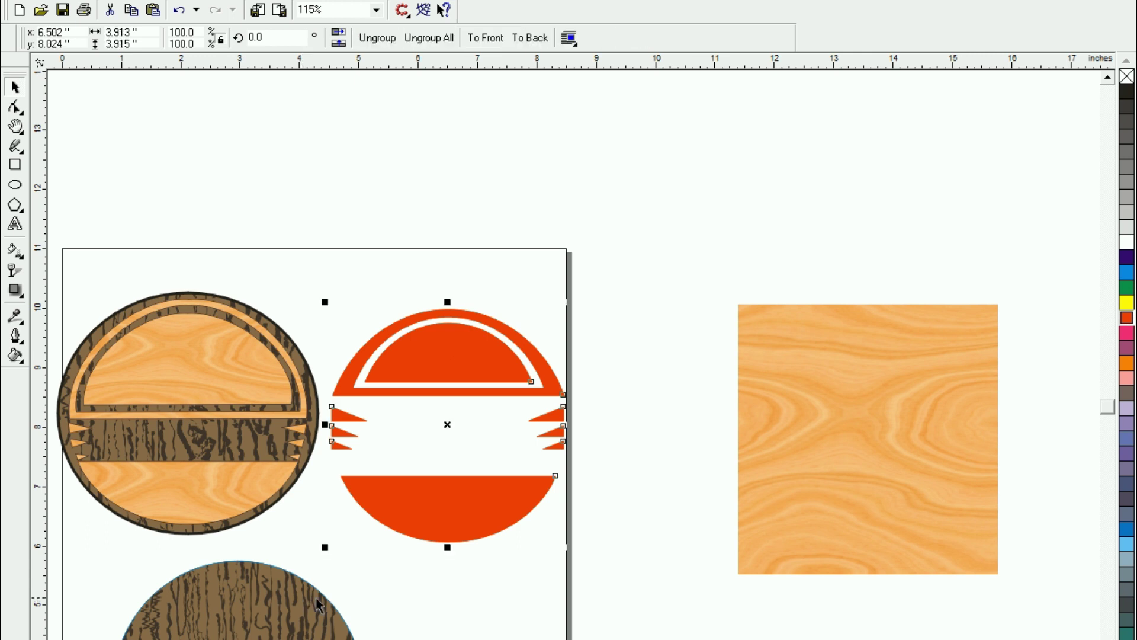
- PowerClip the light wood texture inside the red arches, bands and notch triangles
{"action": "left_click", "coordinate": [451, 610]}
{"action": "left_click", "coordinate": [843, 504]}
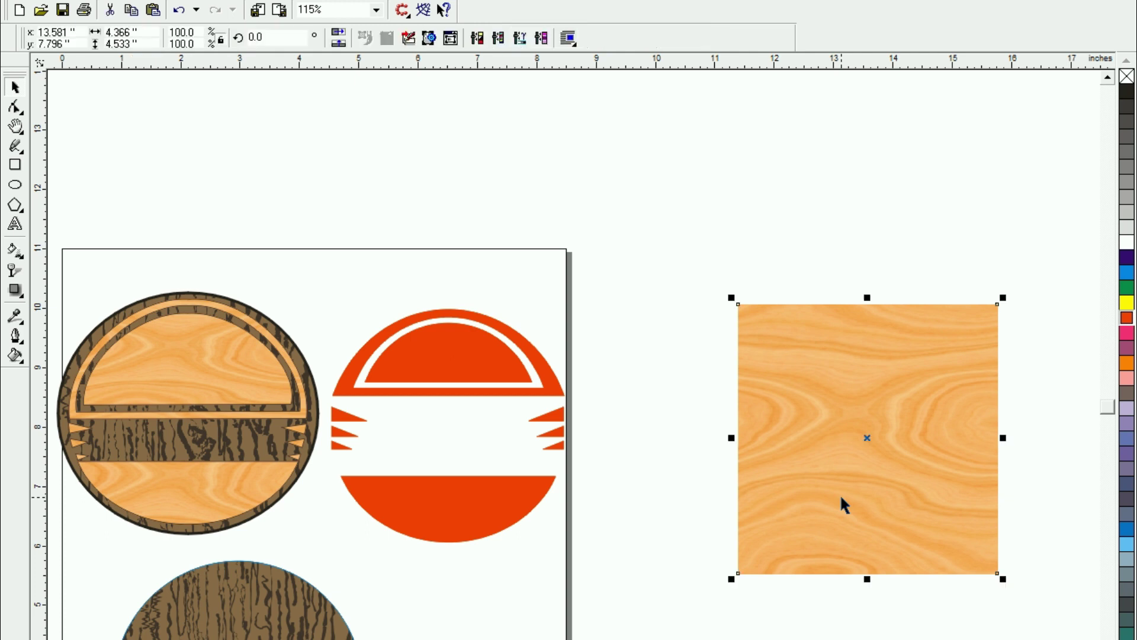
{"action": "left_click", "coordinate": [231, 2]}
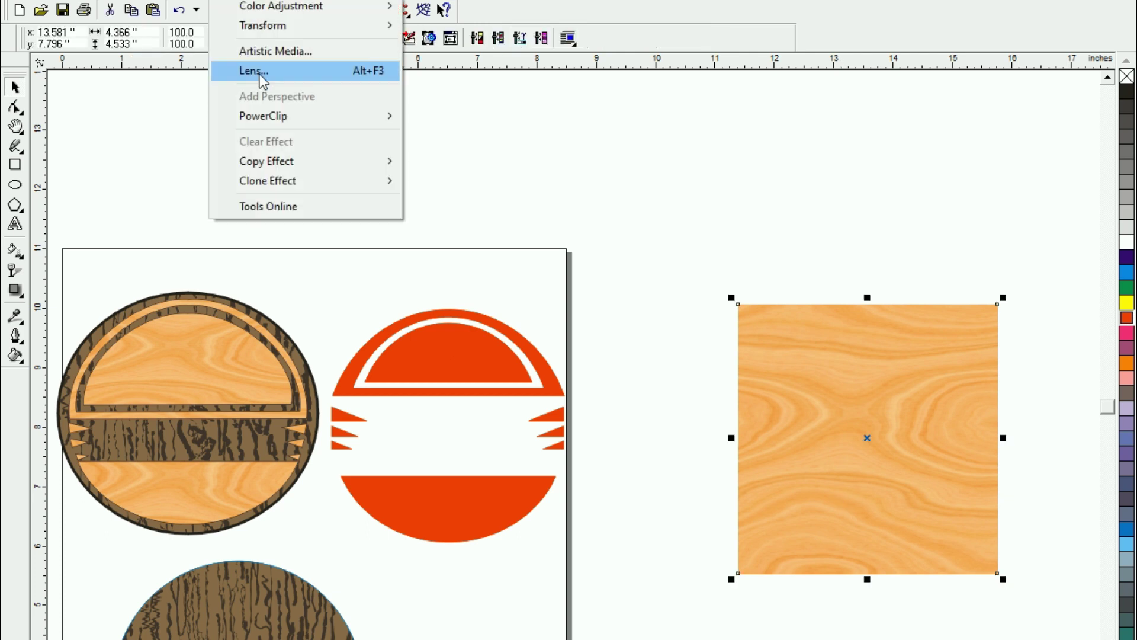
{"action": "mouse_move", "coordinate": [263, 115]}
{"action": "left_click", "coordinate": [473, 116]}
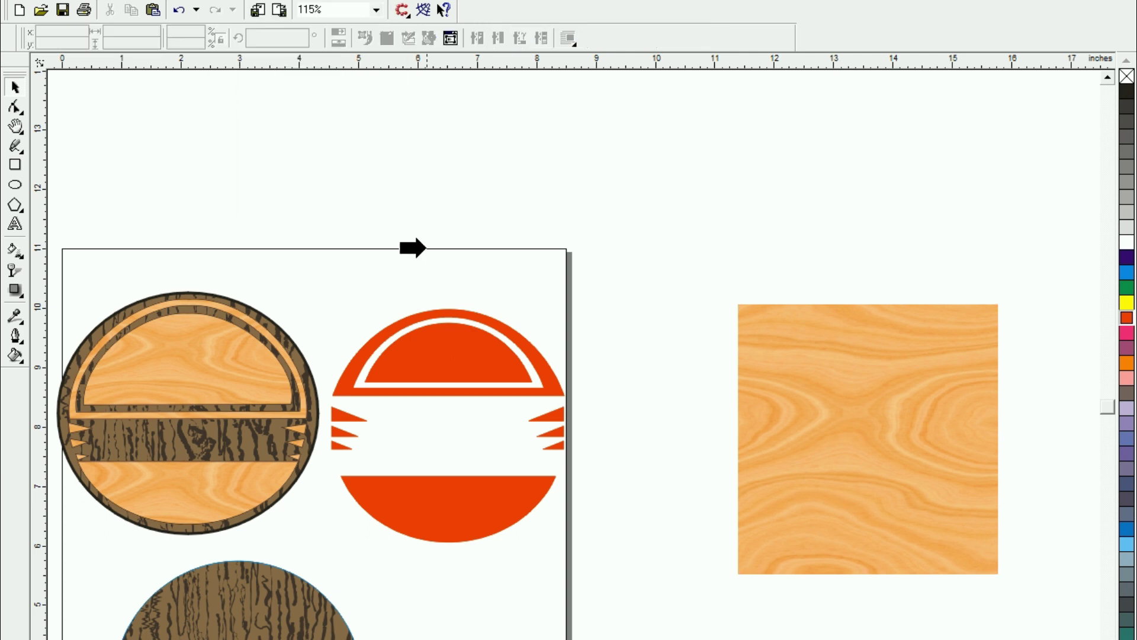
{"action": "left_click", "coordinate": [419, 346]}
{"action": "left_click", "coordinate": [681, 472]}
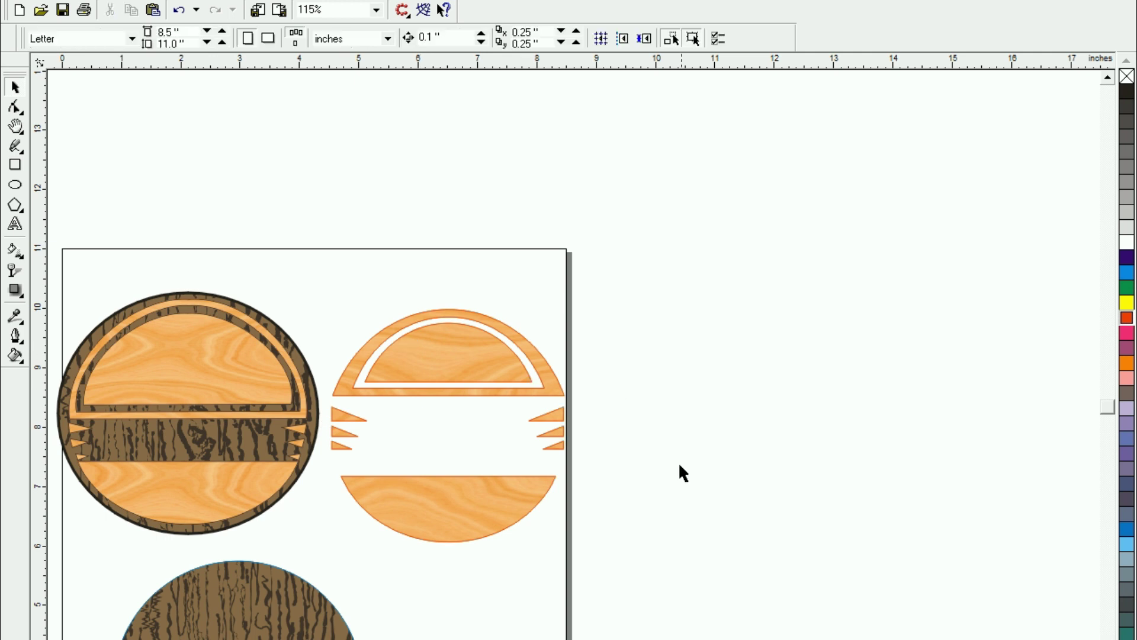
{"action": "left_click", "coordinate": [464, 546]}
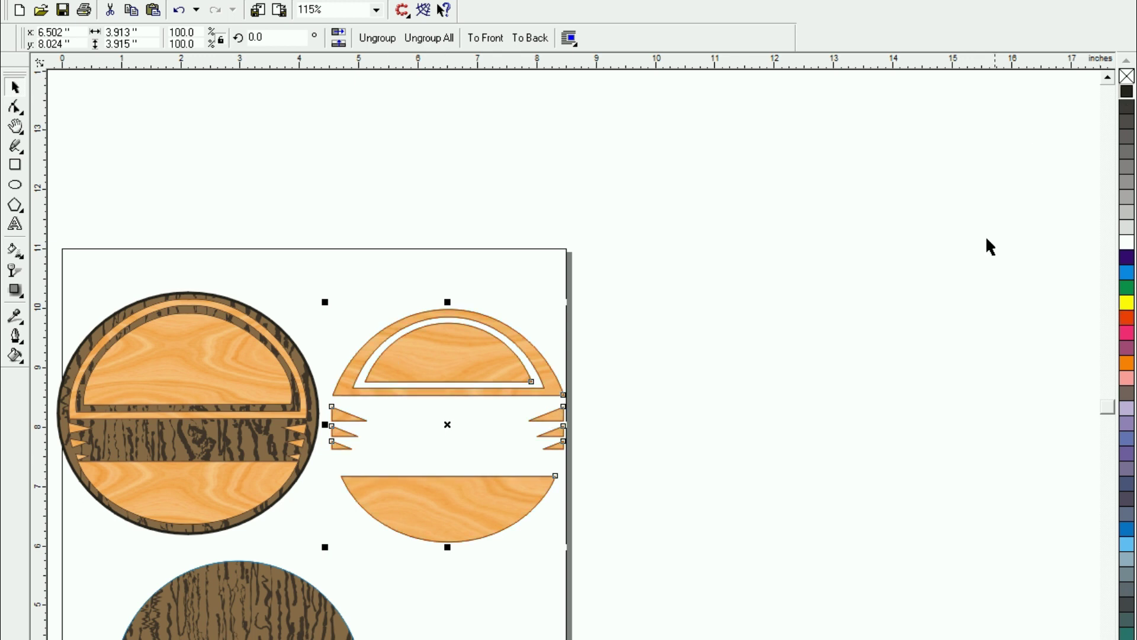
- Center-align the bark circle with the wood-filled parts horizontally and vertically
{"action": "left_click", "coordinate": [642, 350]}
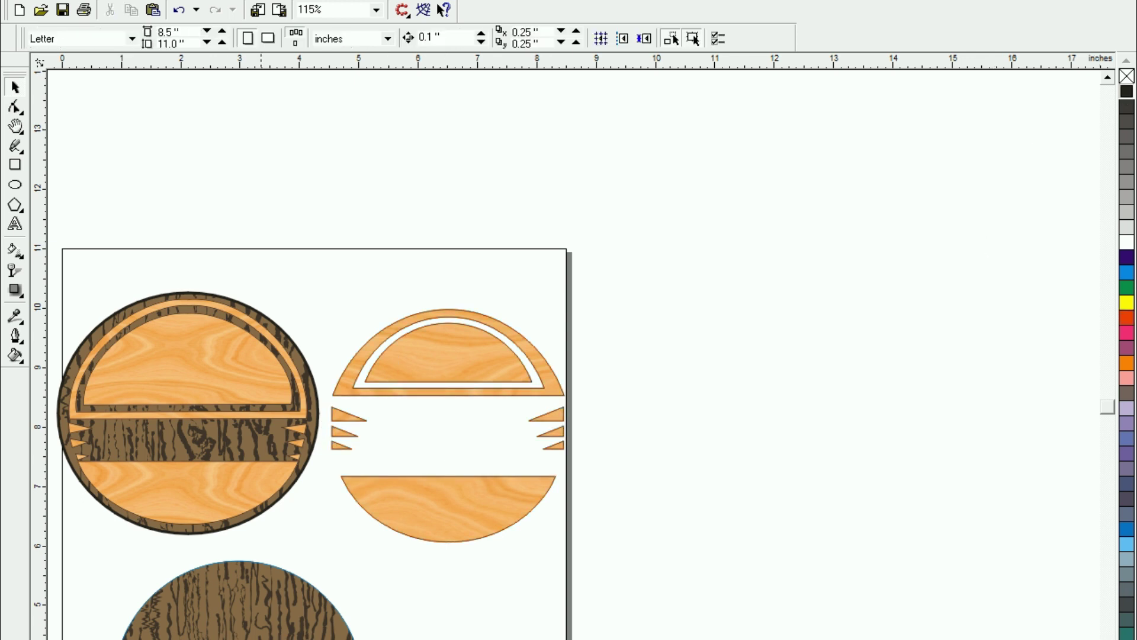
{"action": "left_click", "coordinate": [237, 586]}
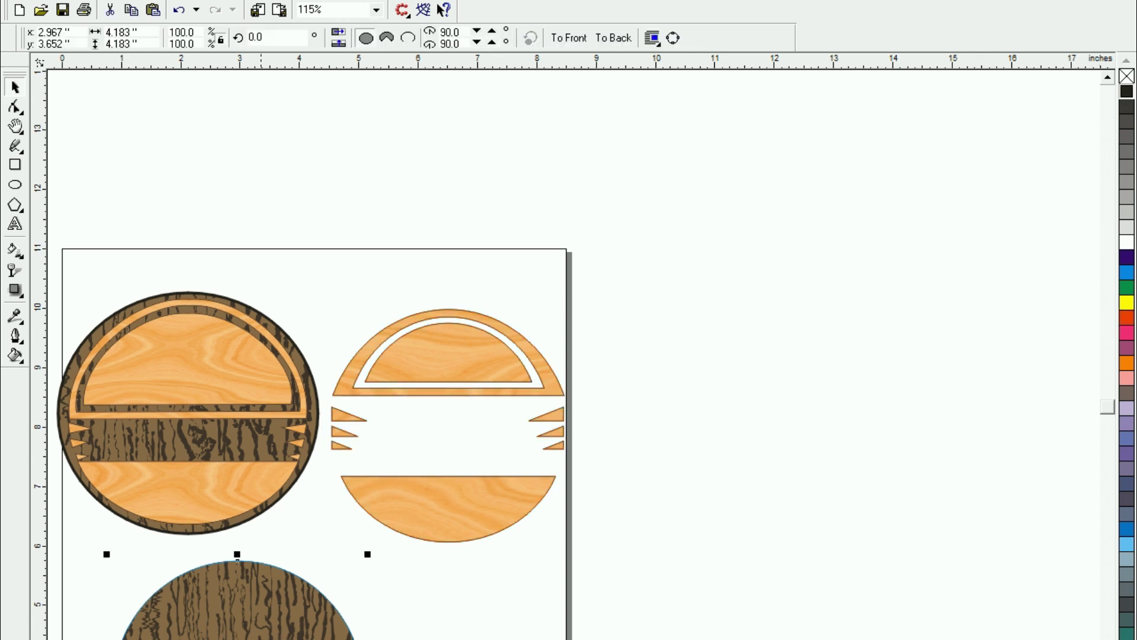
{"action": "left_click", "coordinate": [468, 532], "text": "shift"}
{"action": "key", "text": "c"}
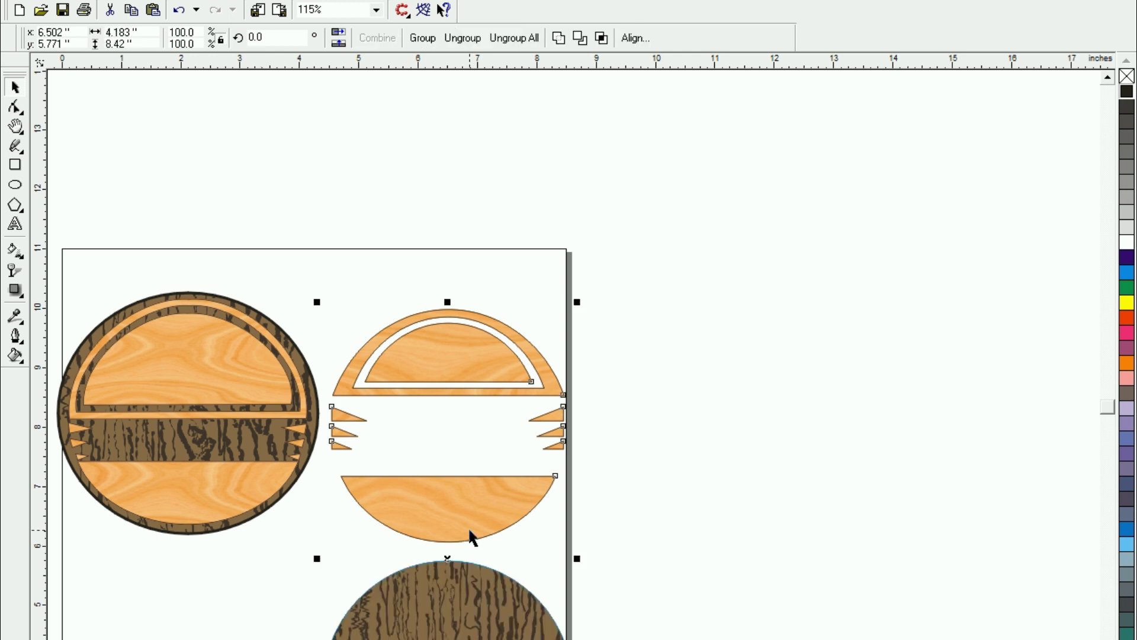
{"action": "key", "text": "e"}
{"action": "left_click", "coordinate": [681, 292]}
{"action": "left_click_drag", "start_coordinate": [681, 292], "coordinate": [379, 546]}
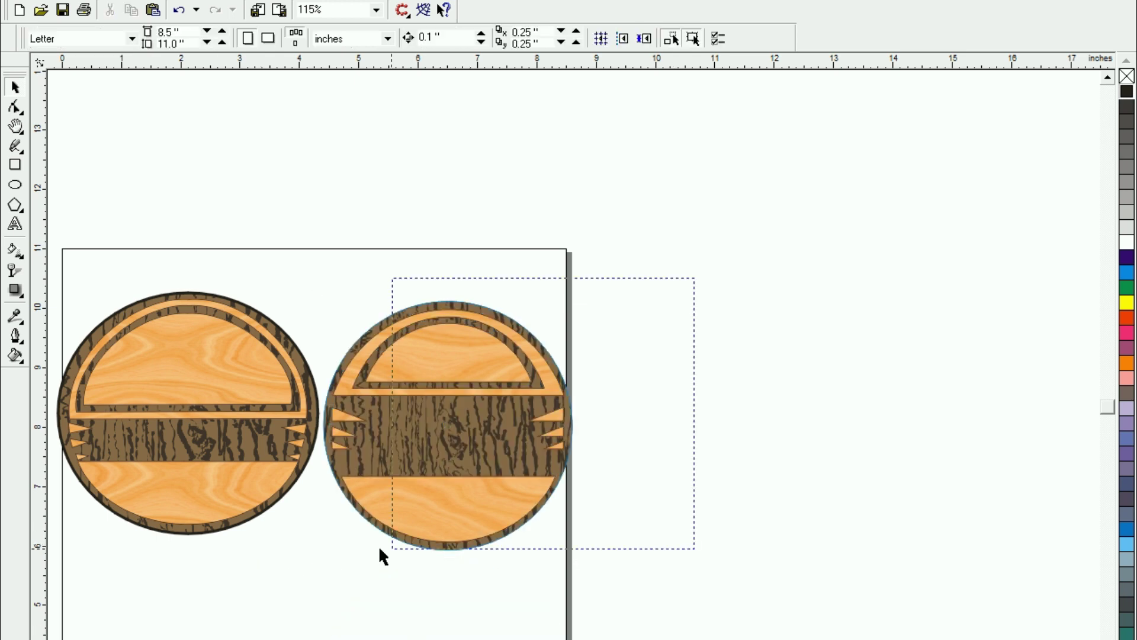
{"action": "key", "text": "shift+F2"}
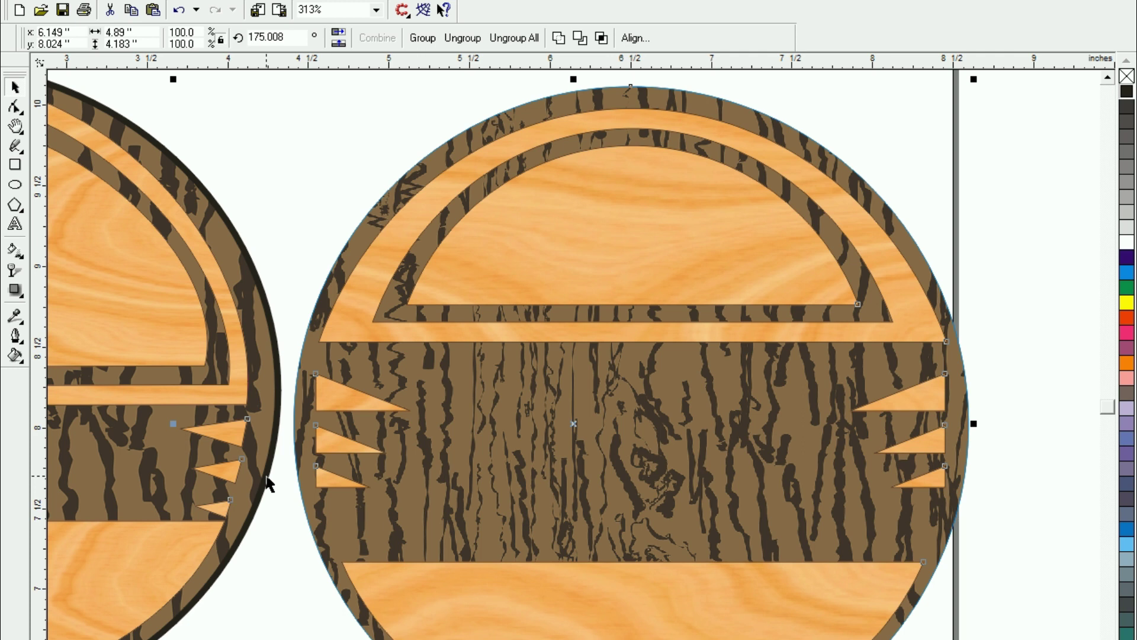
{"action": "key", "text": "Escape"}
{"action": "left_click", "coordinate": [549, 184]}
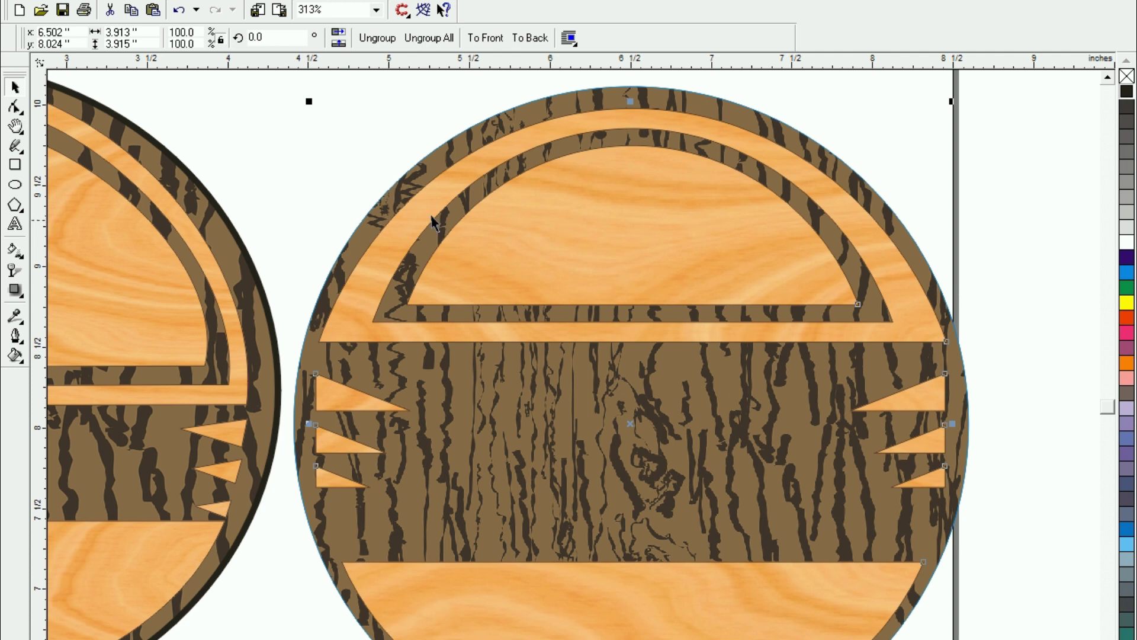
{"action": "key", "text": "Escape"}
{"action": "left_click", "coordinate": [597, 231]}
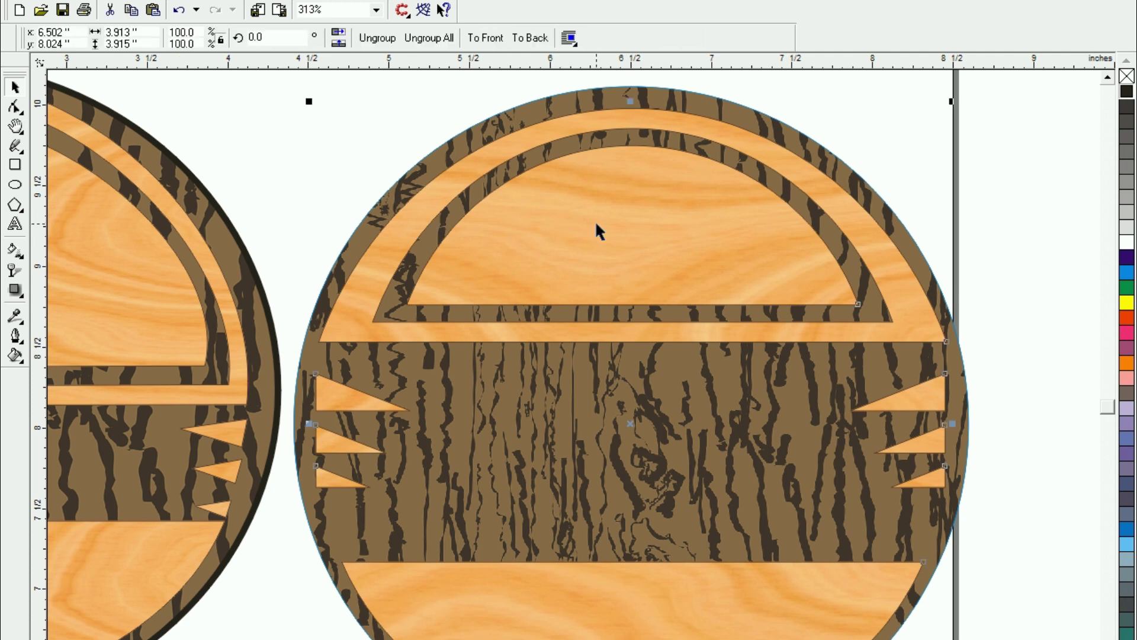